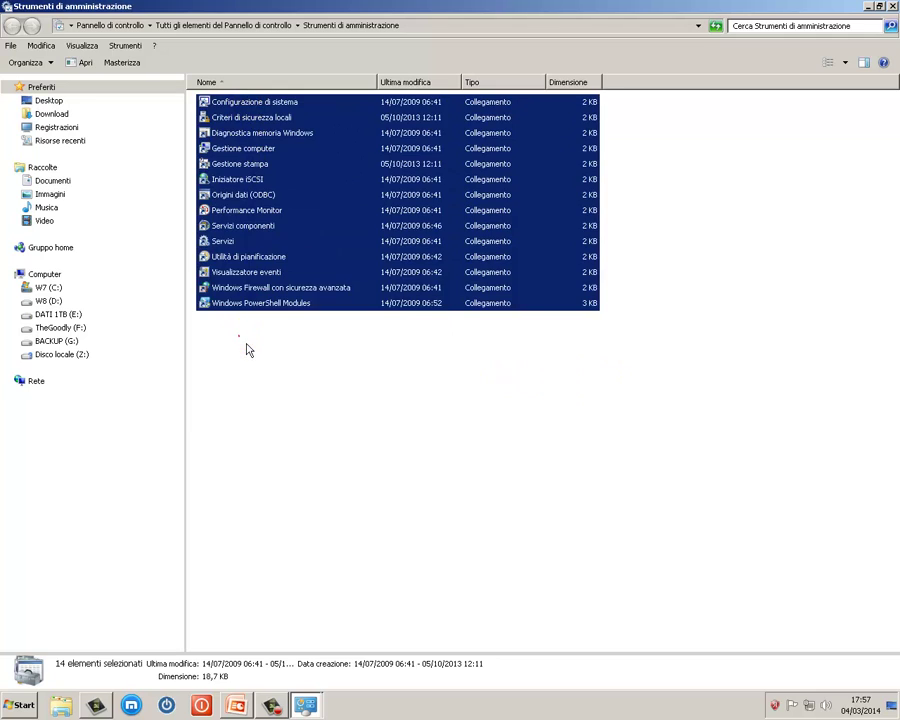
Step: Open Configurazione di sistema and try the Avvio normale and Avvio diagnostico startup selections
left_click(247, 346)
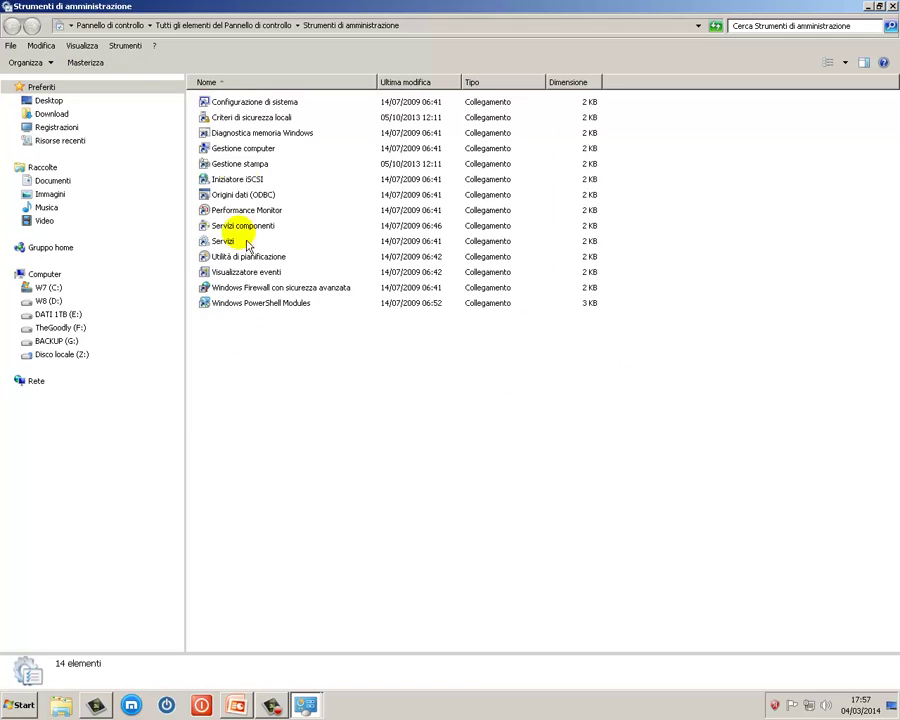
double_click(241, 103)
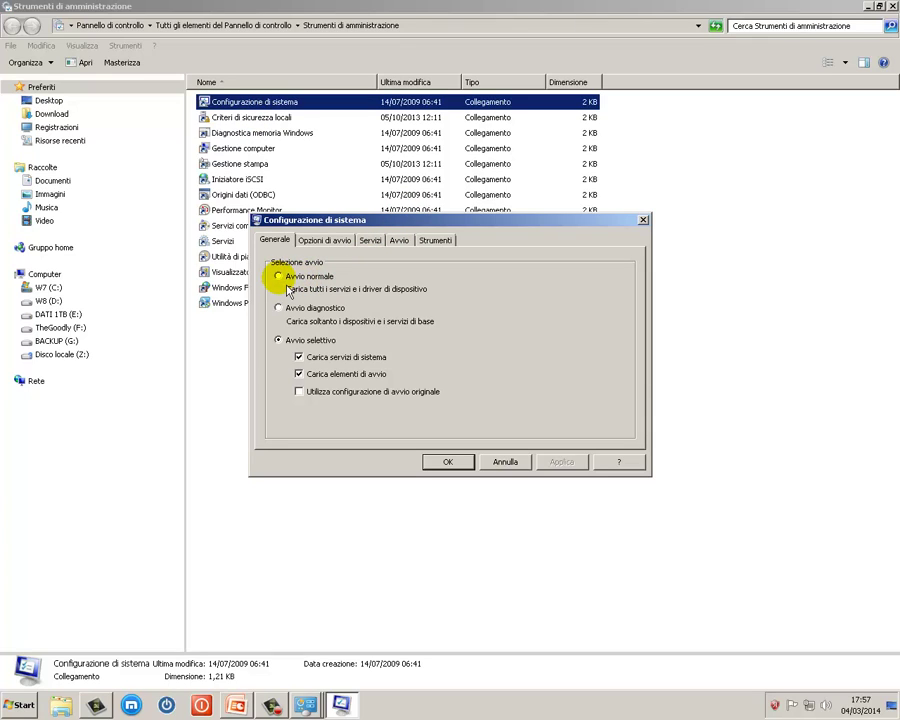
left_click(288, 287)
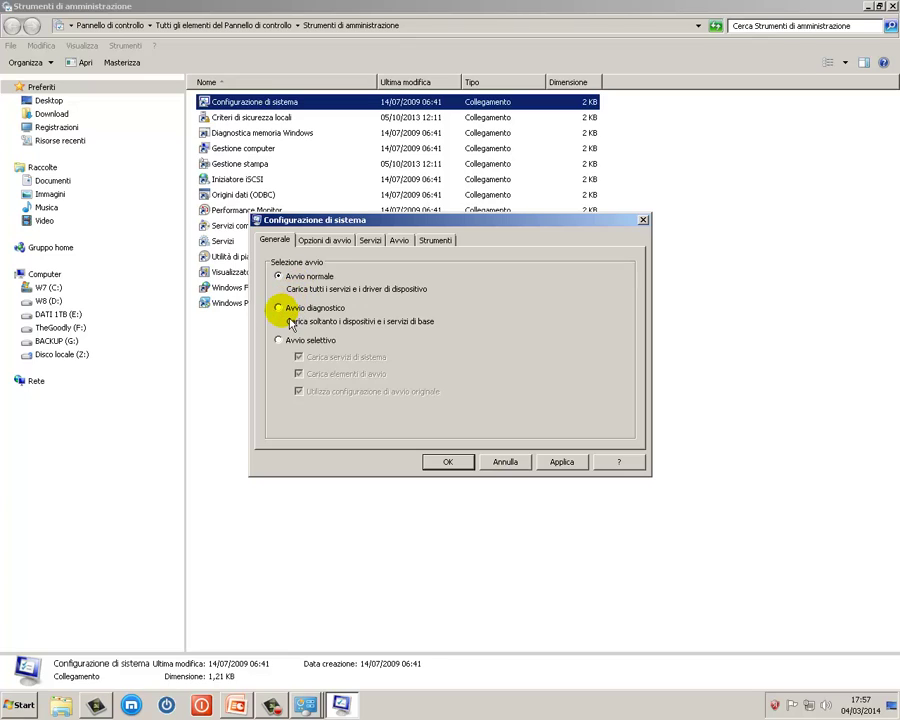
left_click(290, 321)
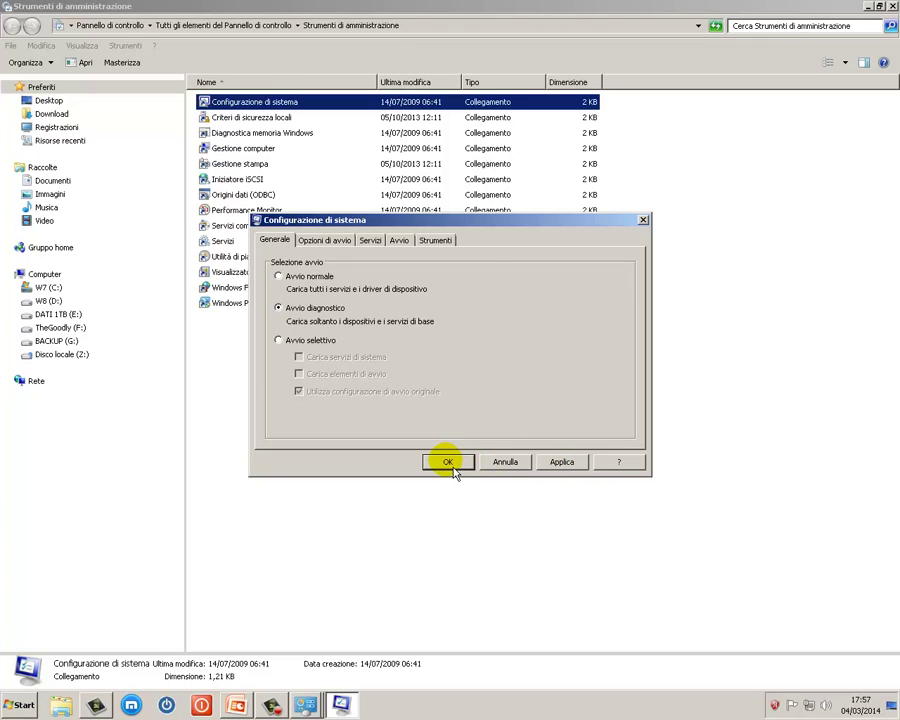
Step: Set the startup selection to Avvio selettivo with Carica servizi di sistema and Carica elementi di avvio enabled
left_click(284, 345)
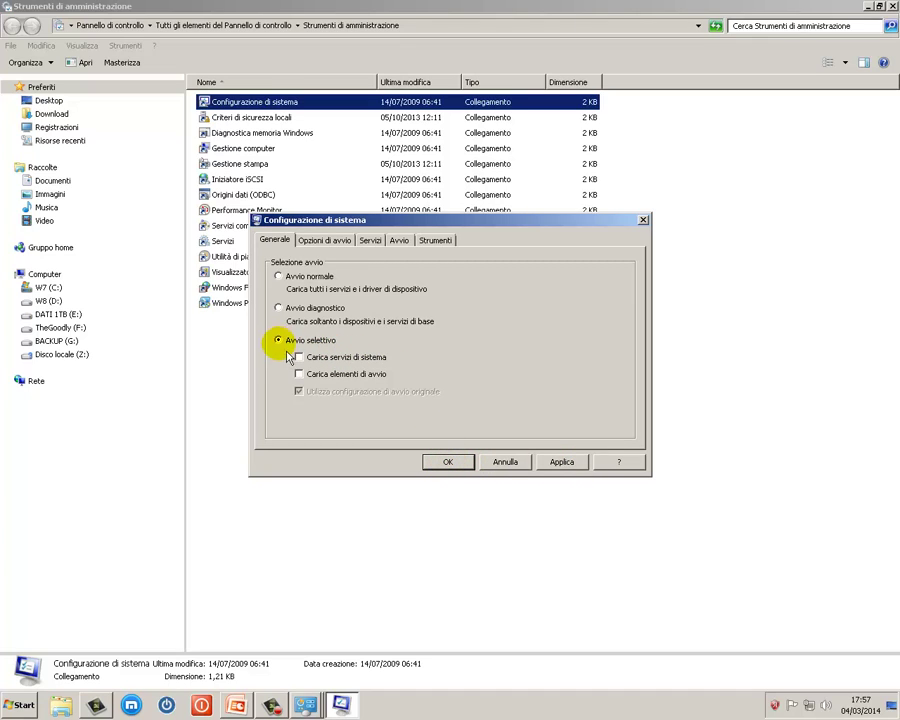
left_click(300, 359)
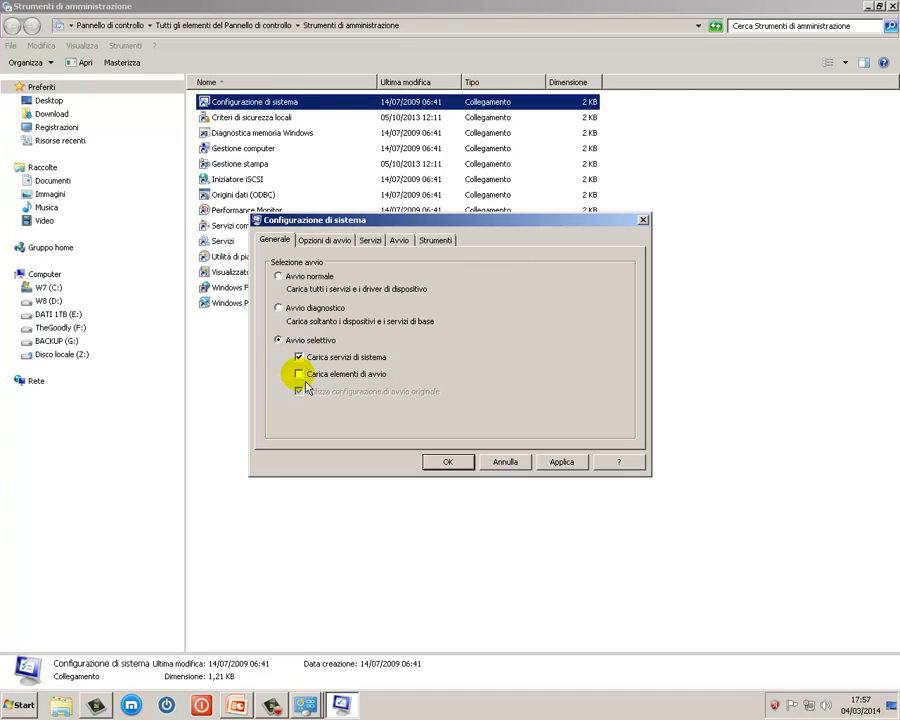
left_click(298, 374)
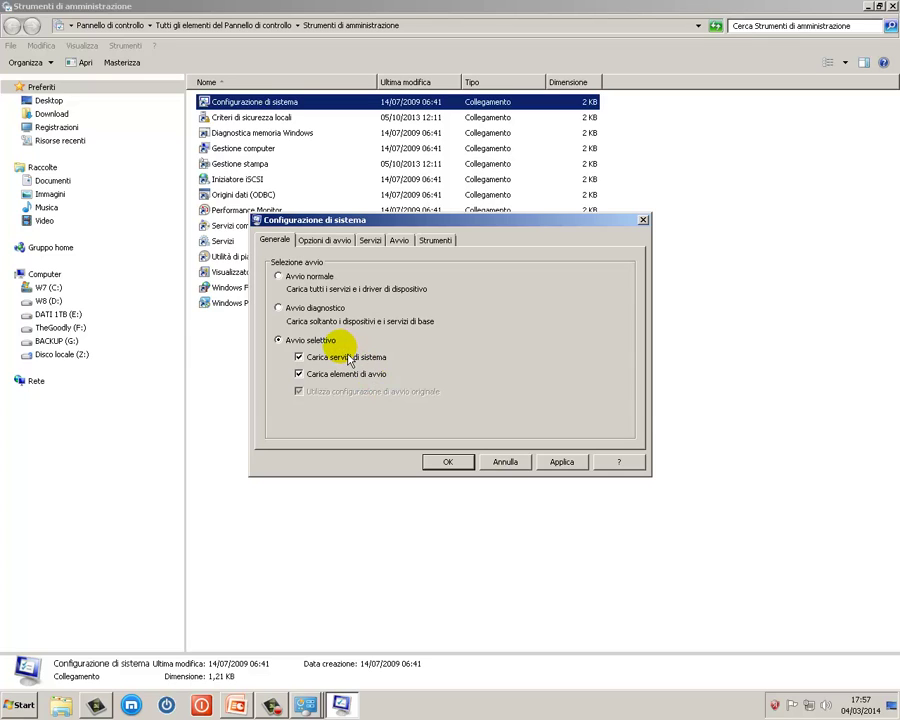
Step: Examine the Windows 8 and Windows 7 boot entries and the boot timeout in the boot options
left_click(330, 240)
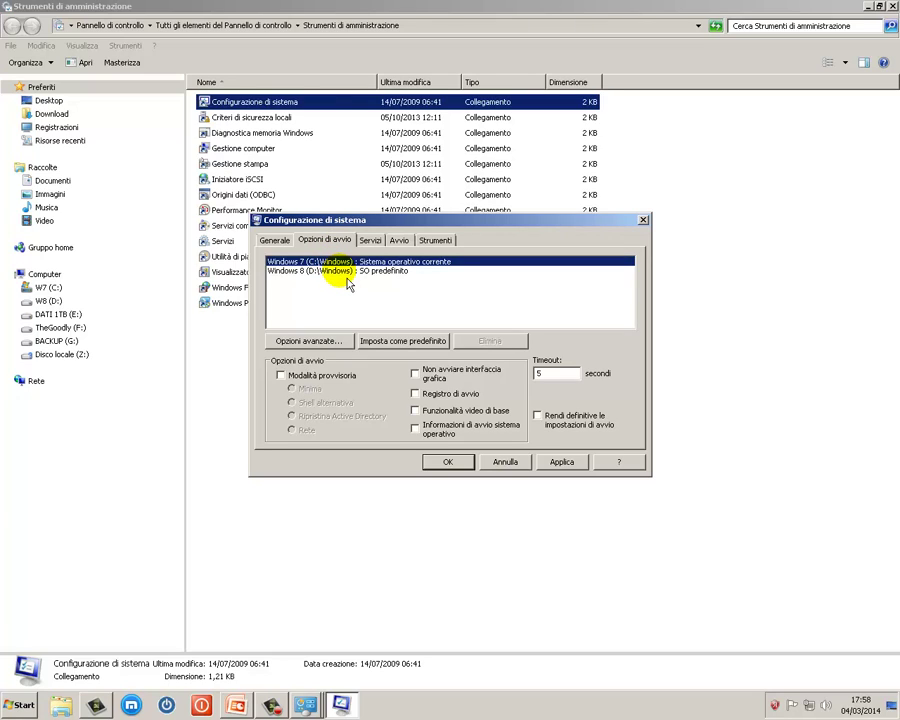
left_click(350, 273)
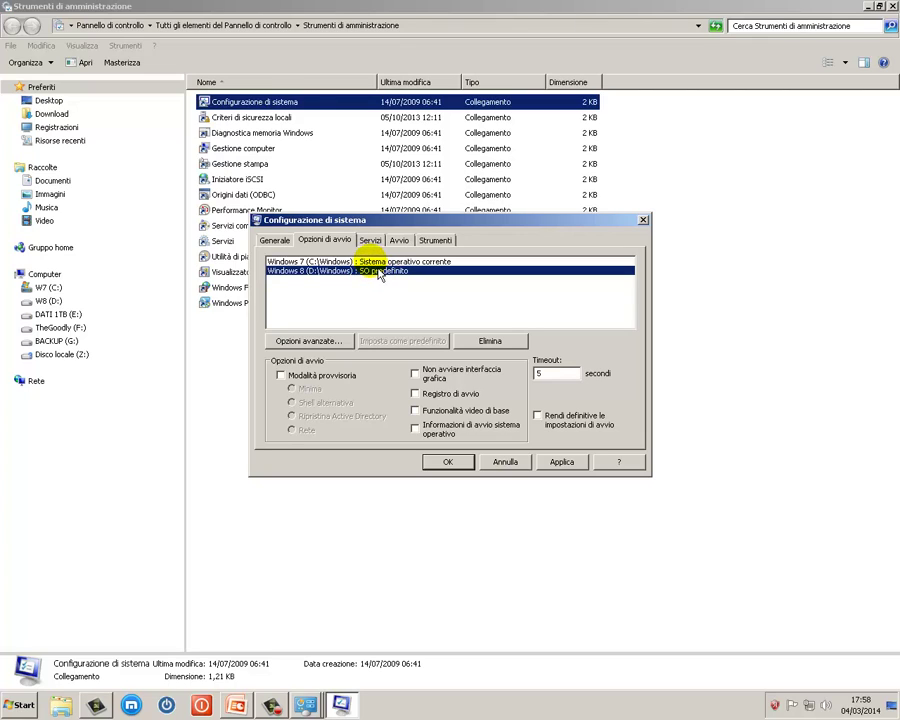
key("Up")
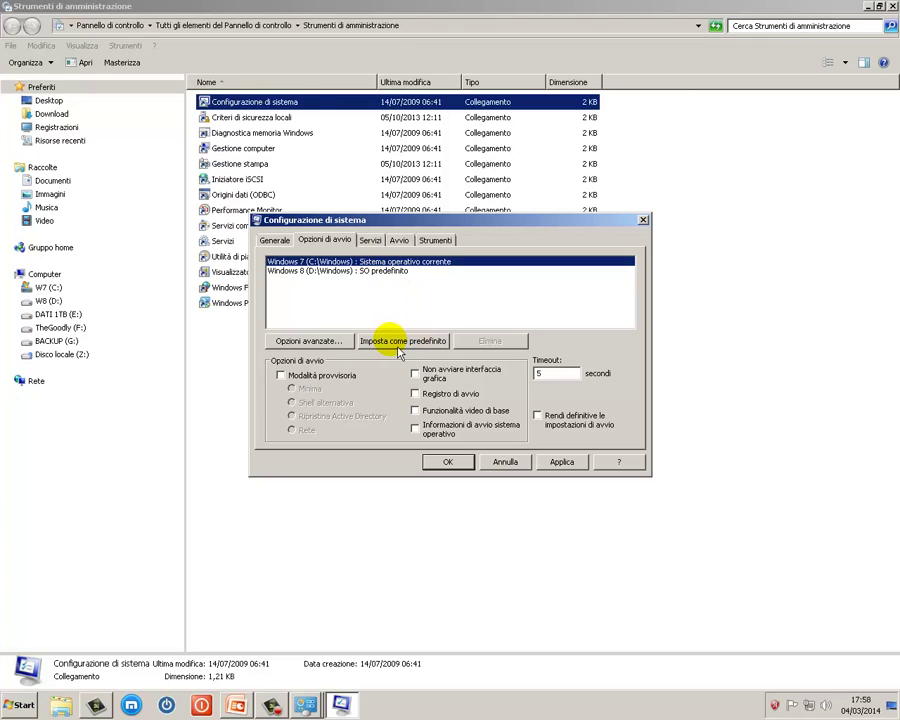
left_click(555, 374)
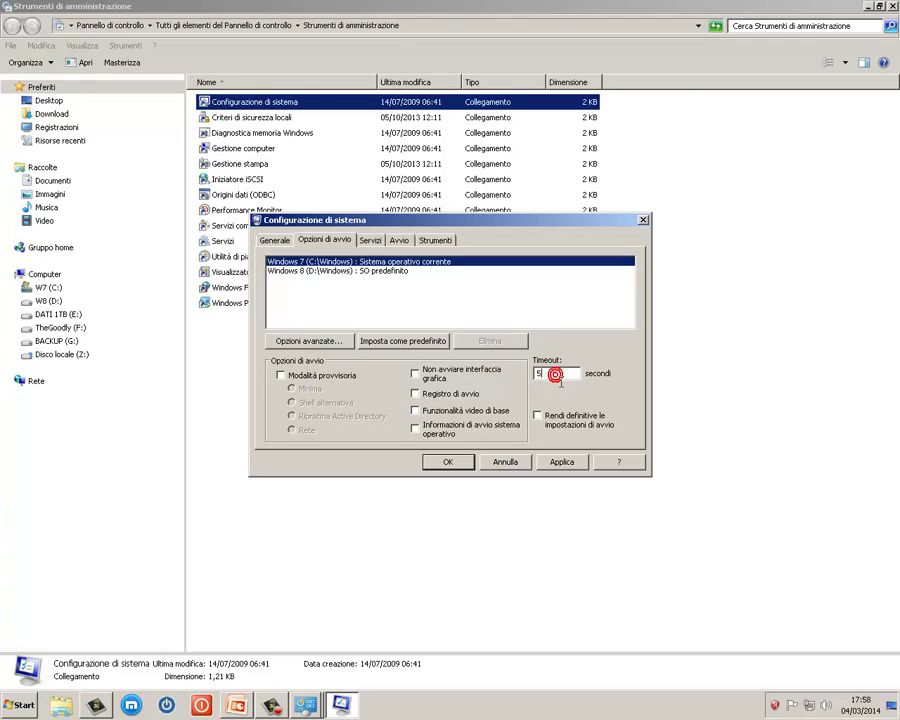
left_click_drag(555, 374, 530, 370)
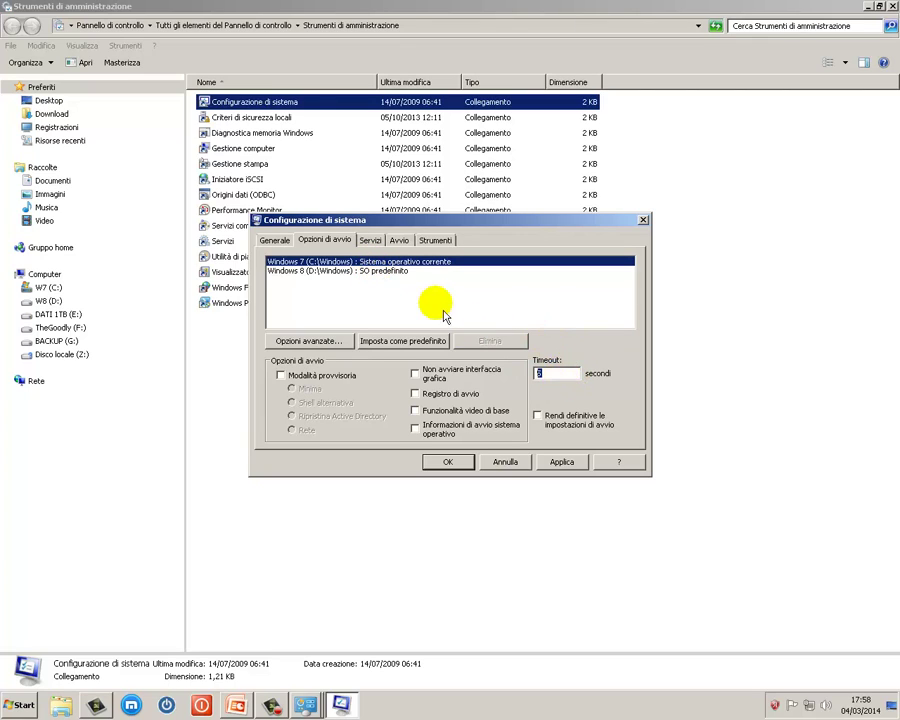
Step: For the Windows 8 boot entry, switch Modalità provvisoria on and off again, and enable Funzionalità video di base
left_click(336, 280)
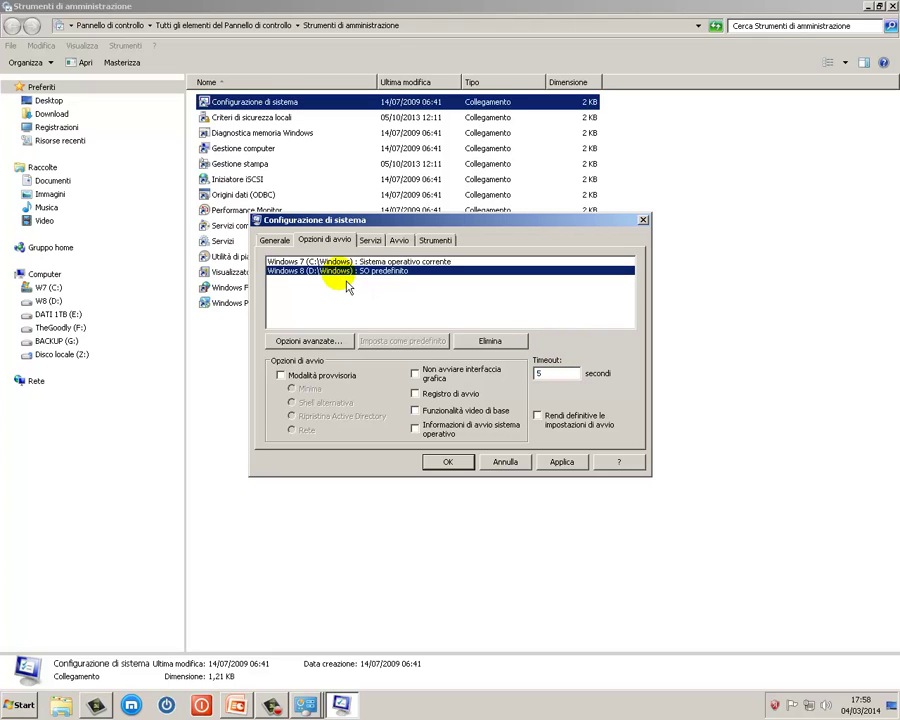
left_click(281, 375)
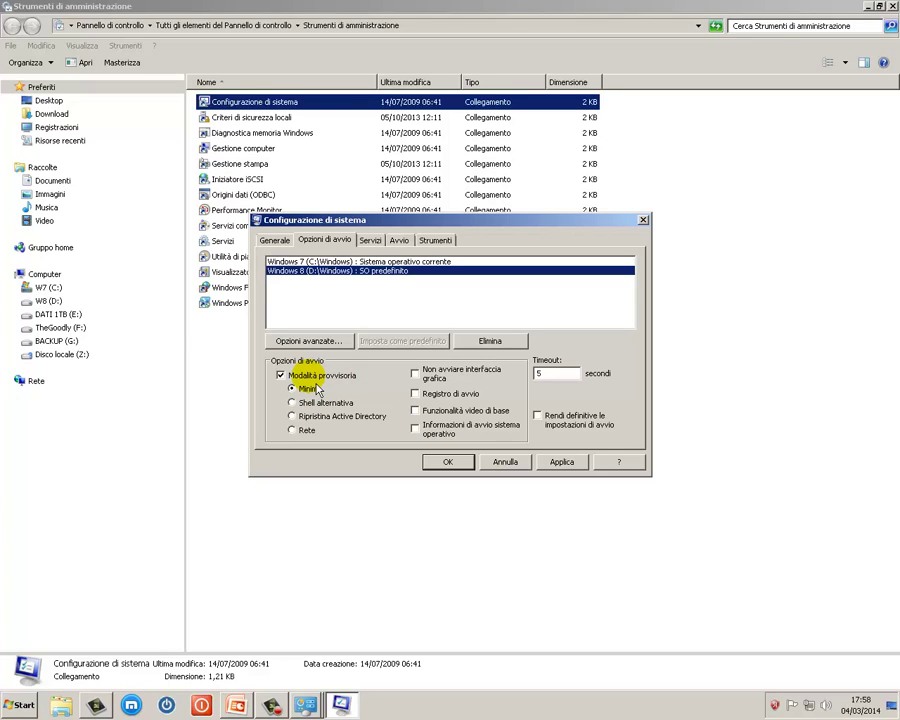
left_click(281, 376)
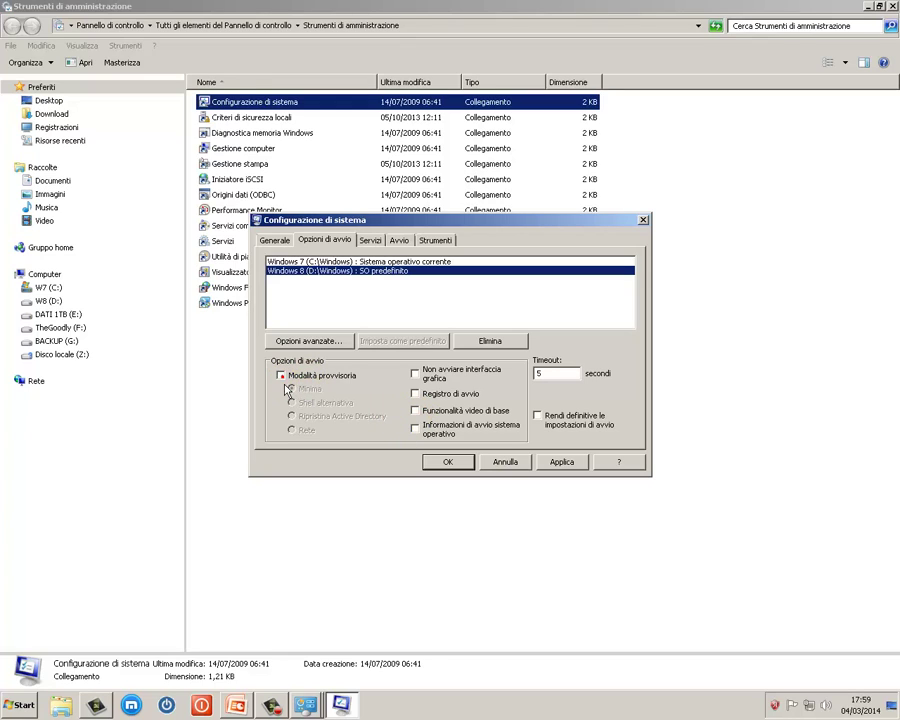
left_click(415, 411)
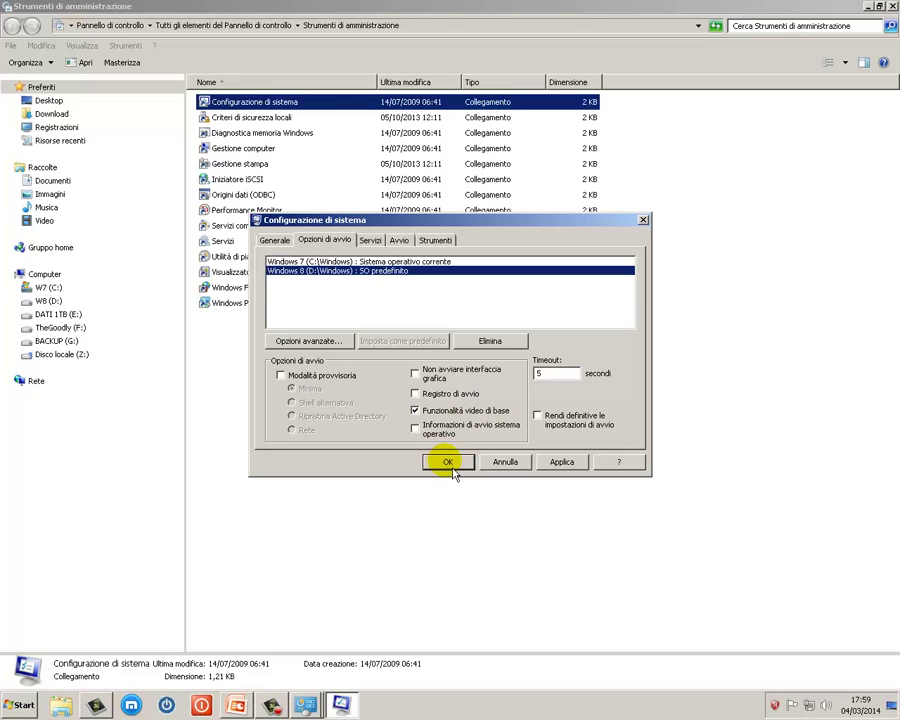
Step: In the Windows 8 entry's advanced boot options, try toggling Numero di processori and choosing 2, and cancel the changes
left_click(309, 344)
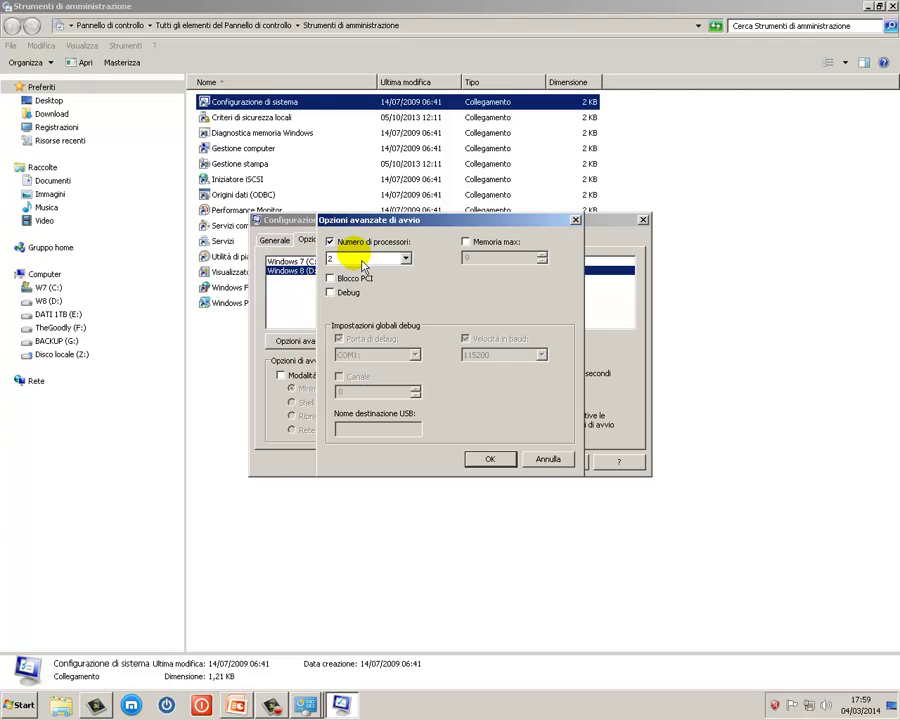
left_click(331, 243)
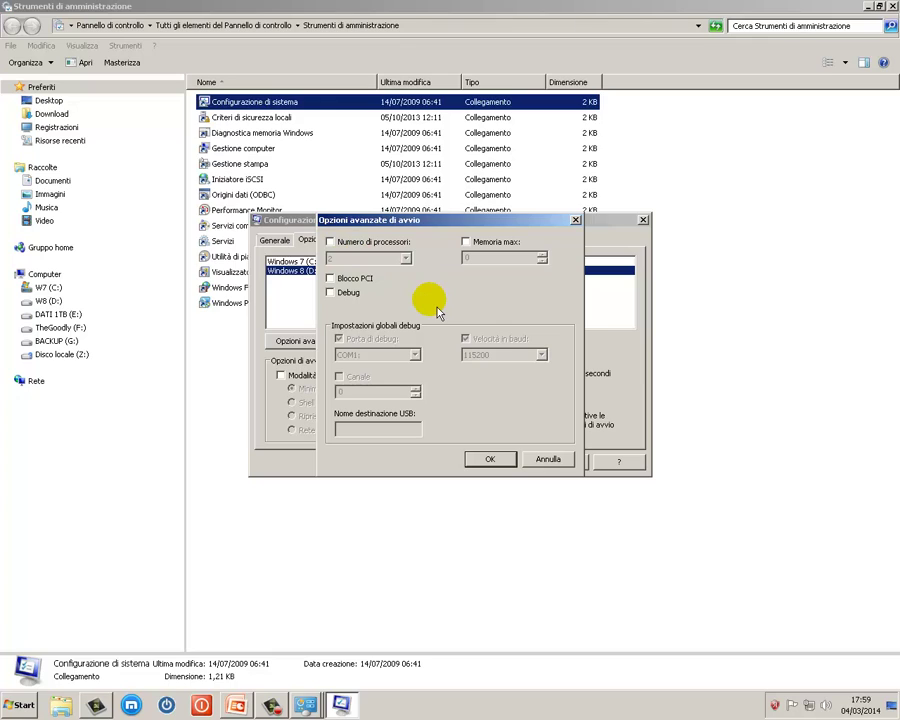
left_click(331, 242)
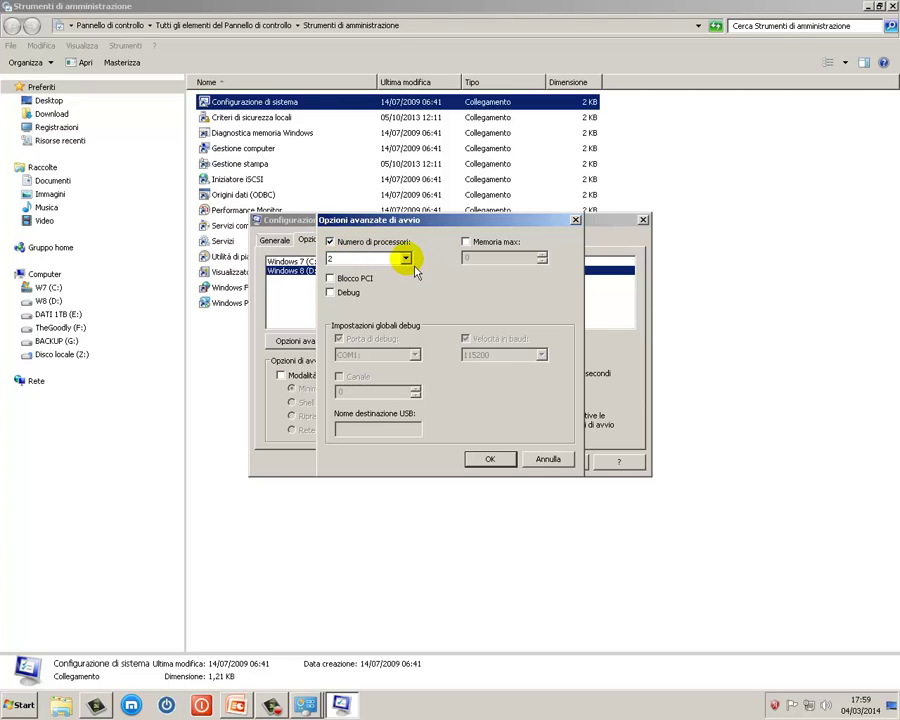
left_click(405, 259)
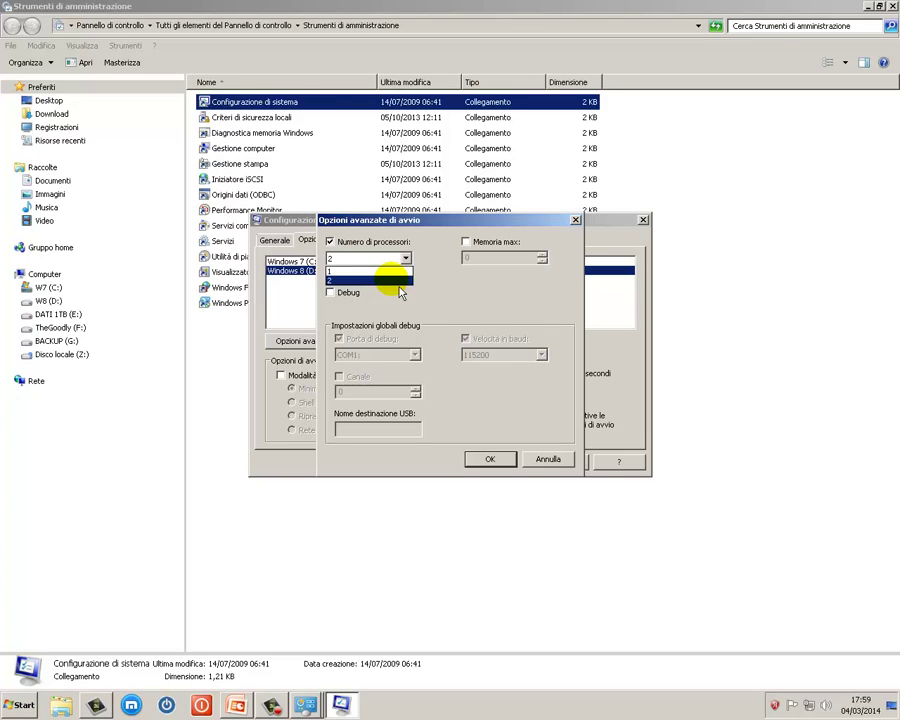
left_click(398, 281)
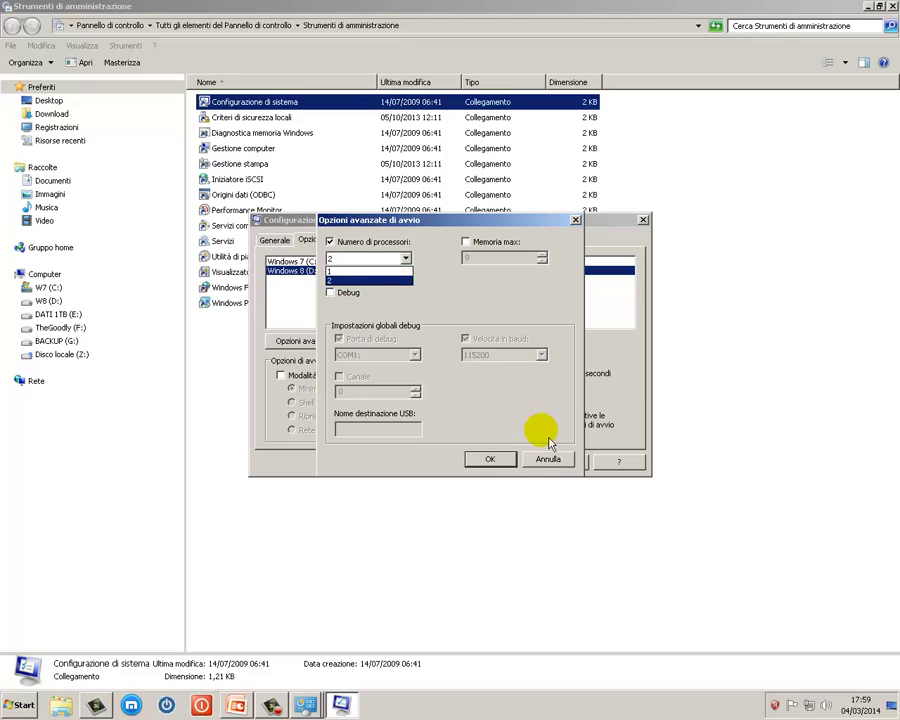
left_click(548, 463)
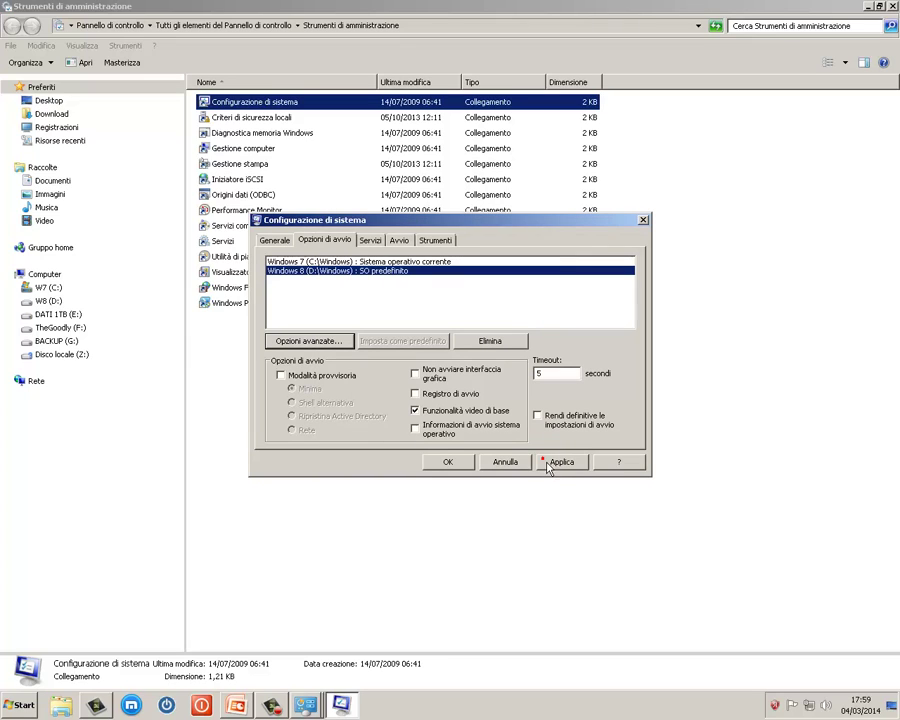
Step: Sort the services by name and try disabling Accesso rete and Accesso secondario
left_click(372, 244)
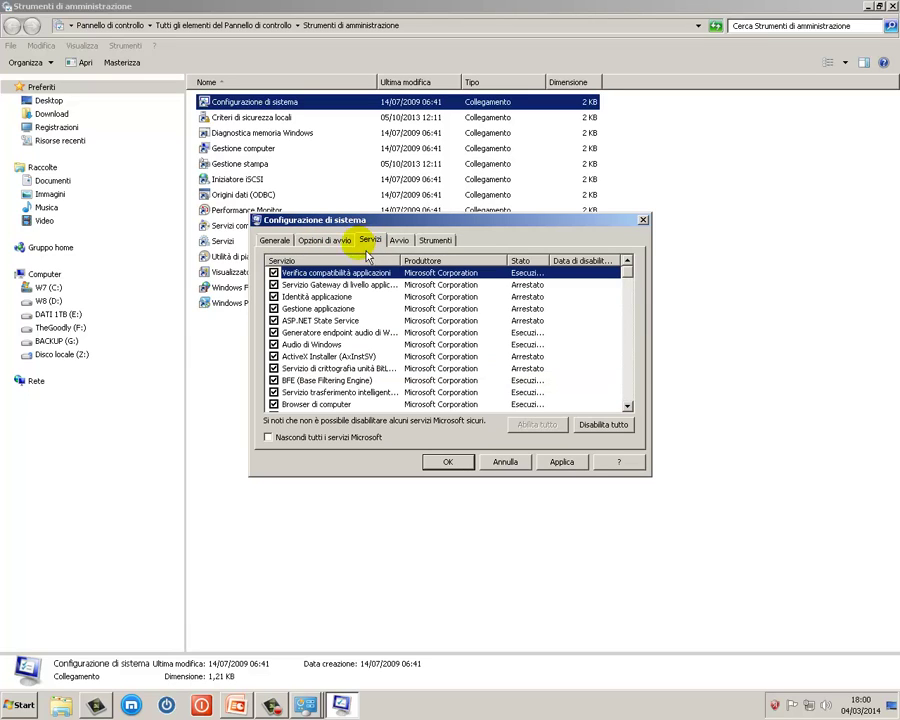
left_click(300, 260)
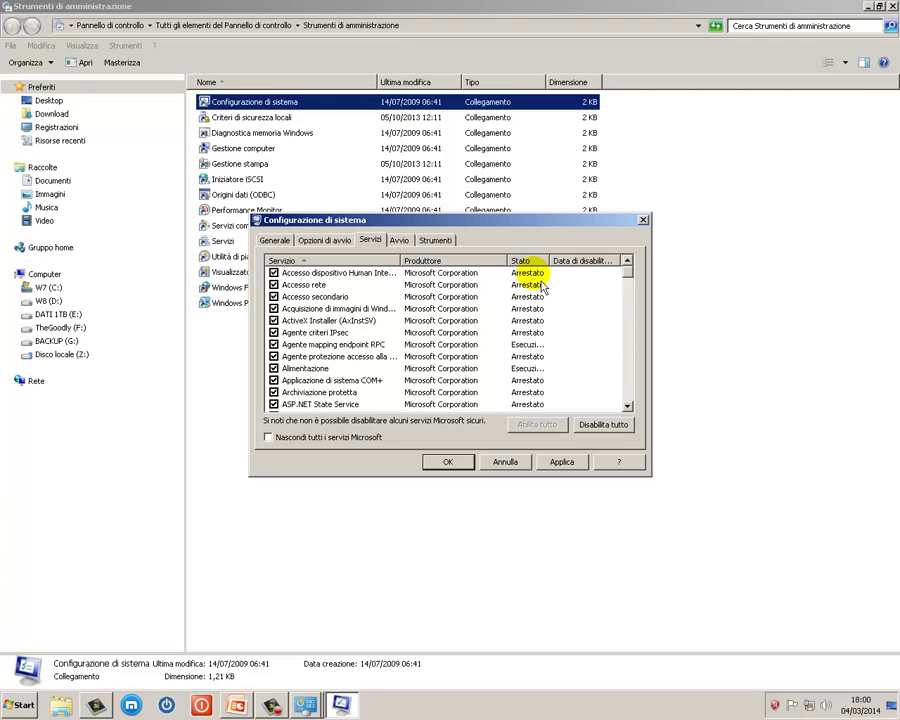
left_click(535, 344)
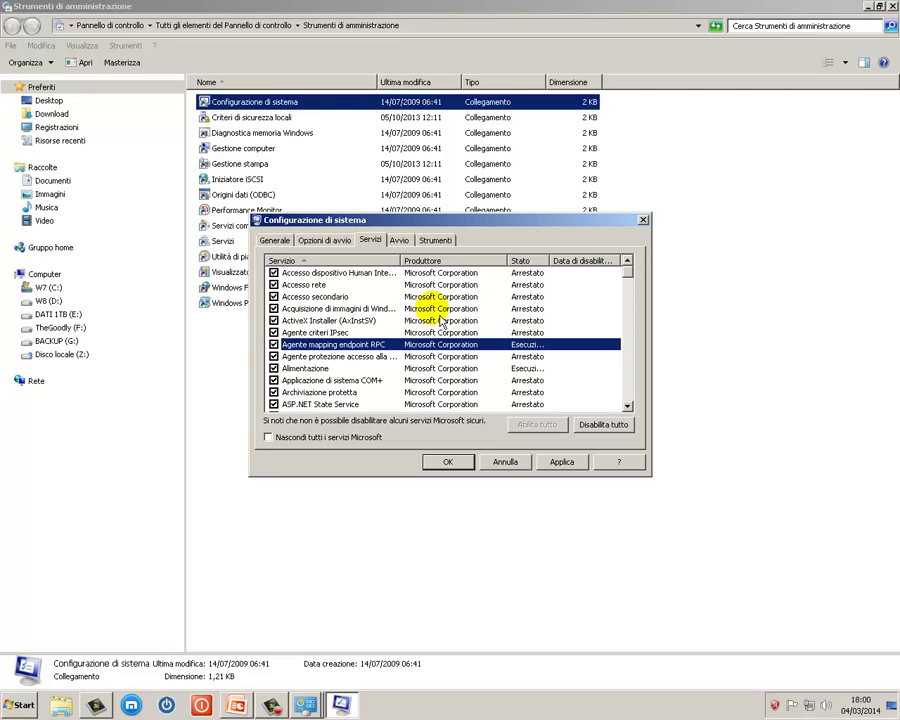
left_click(273, 285)
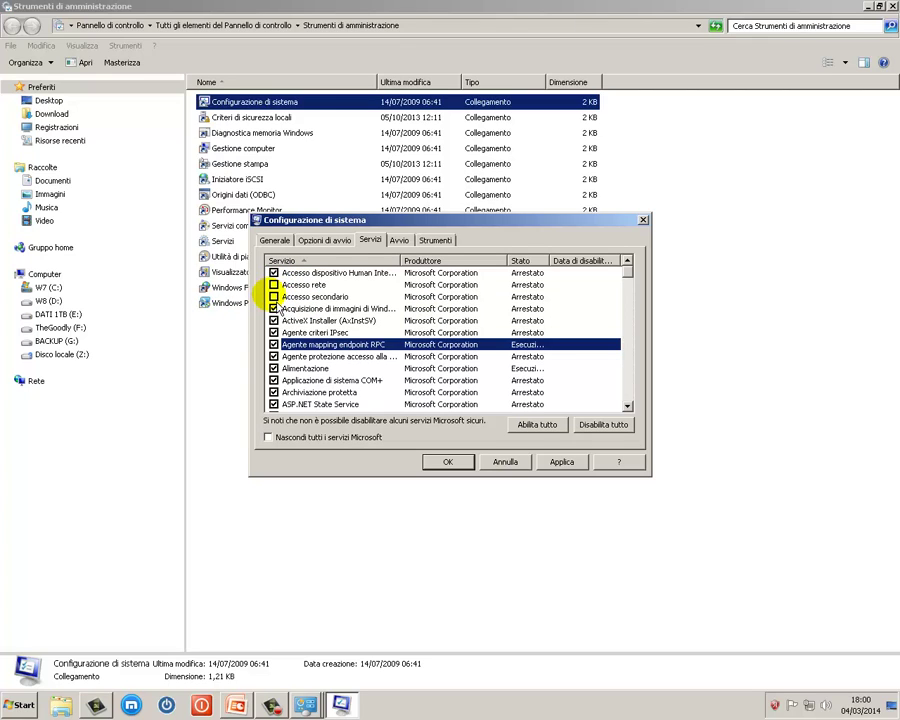
left_click(273, 285)
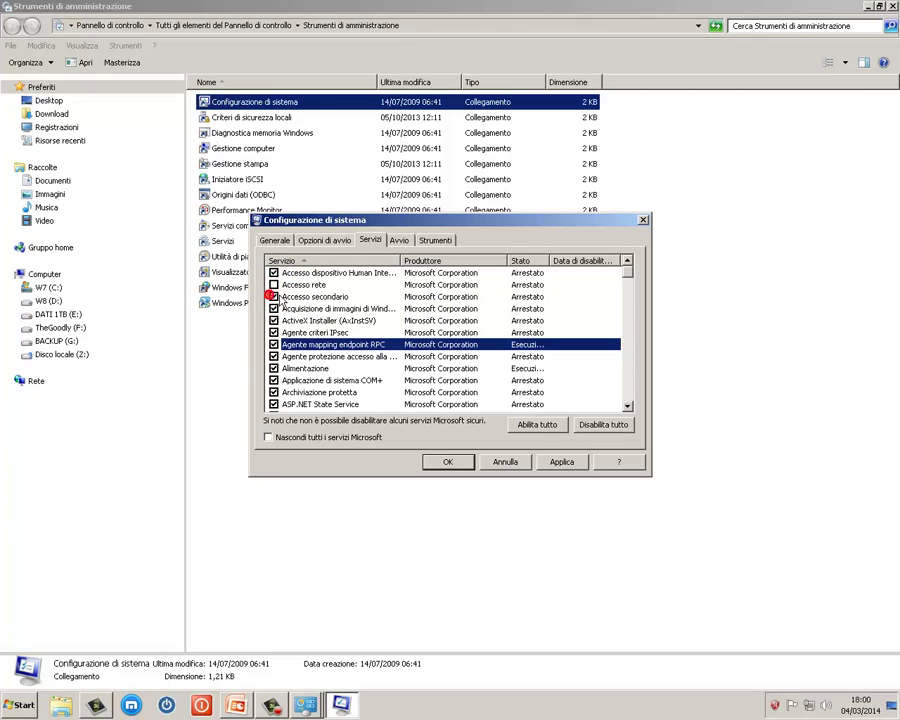
Step: Hide all Microsoft services and select the Returnil Virtual System service
left_click(268, 438)
left_click(305, 278)
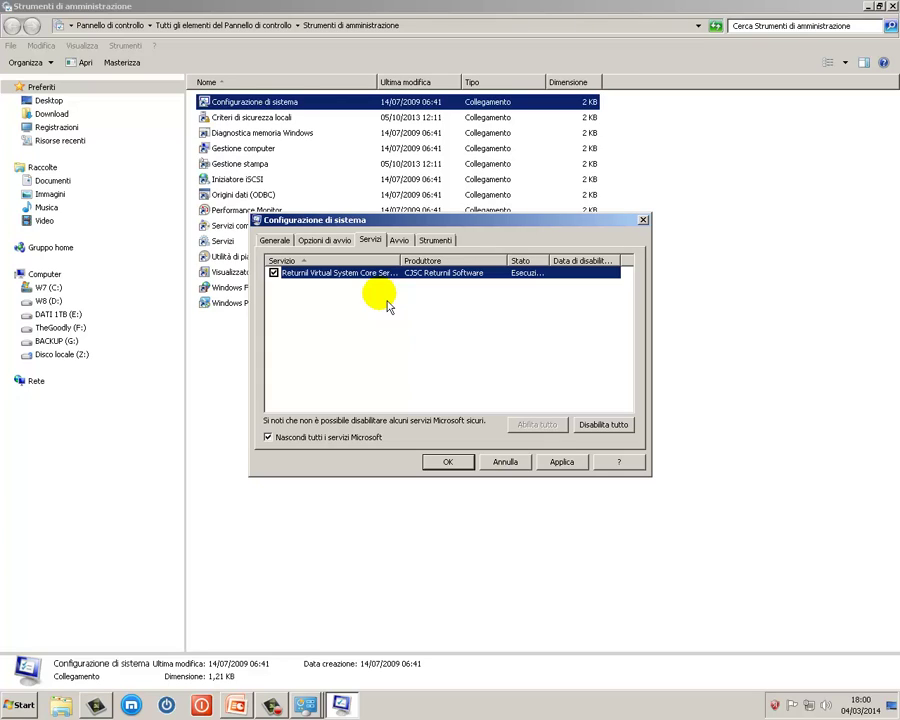
Step: Show the startup items and widen the Comando and Percorso columns to read the Returnil Virtual System 2010 entry's full details
left_click(400, 241)
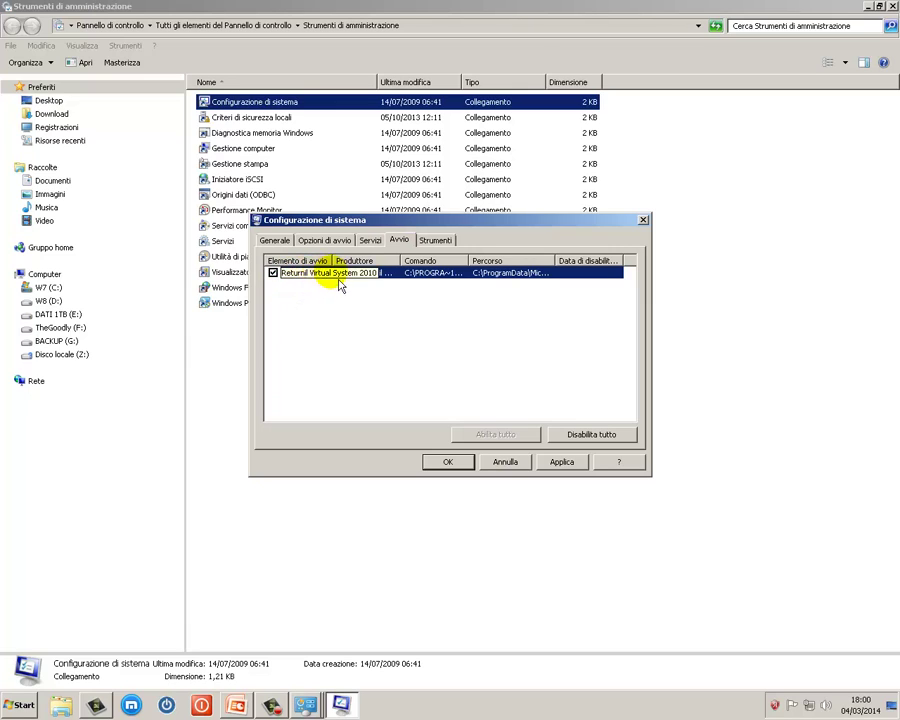
left_click_drag(478, 265, 588, 275)
left_click_drag(526, 422, 629, 422)
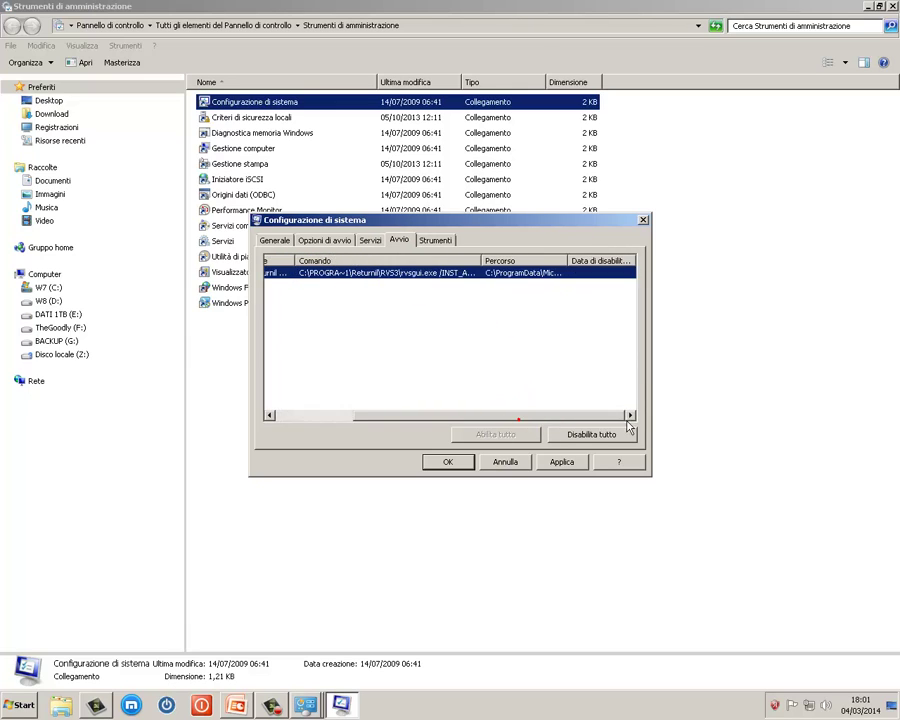
double_click(572, 263)
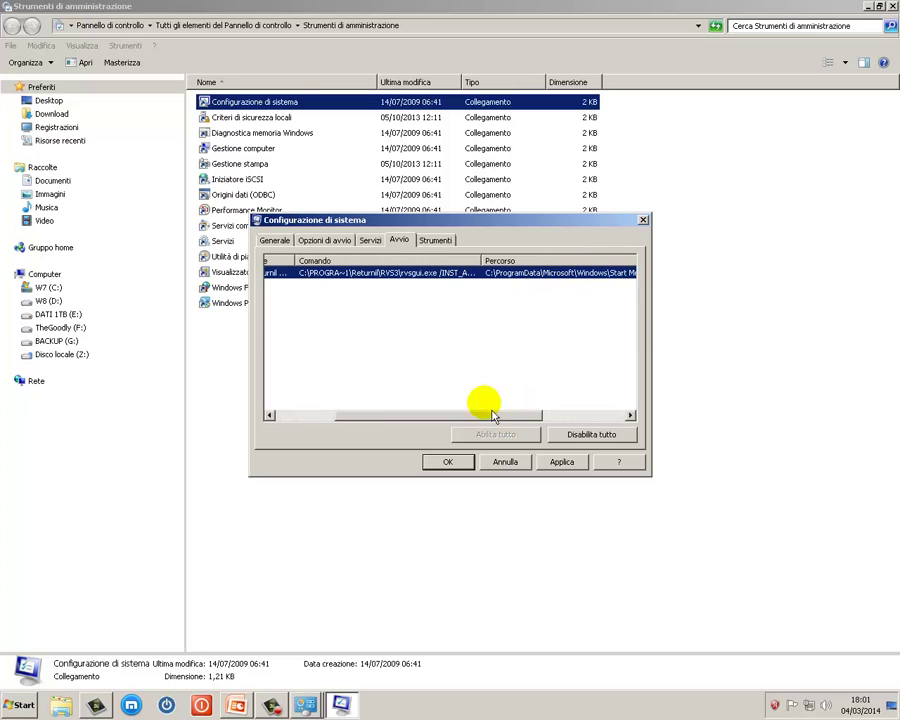
left_click_drag(482, 415, 562, 422)
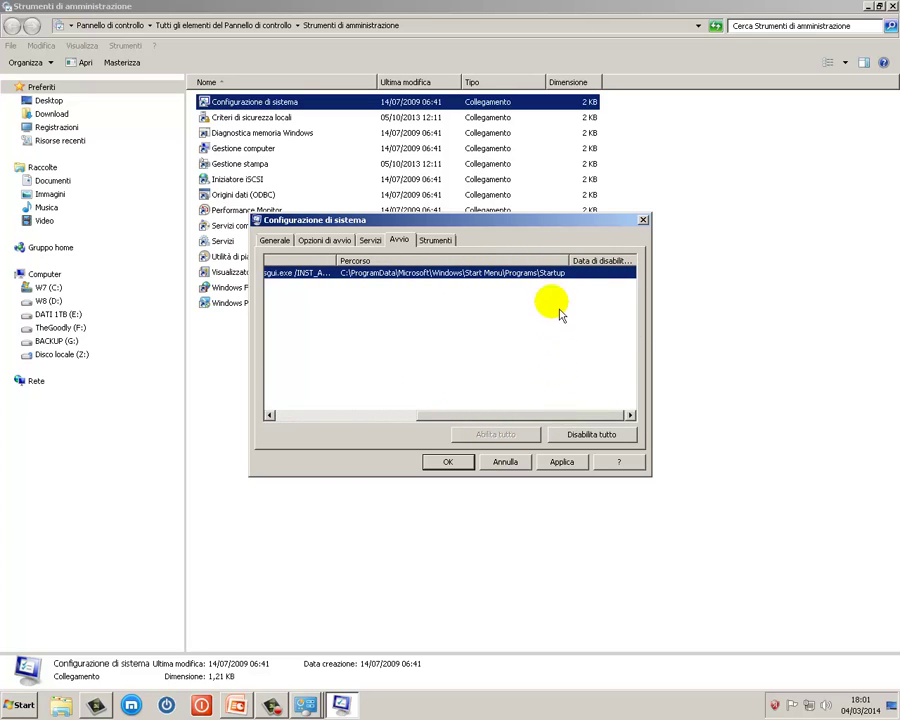
left_click_drag(474, 423, 283, 418)
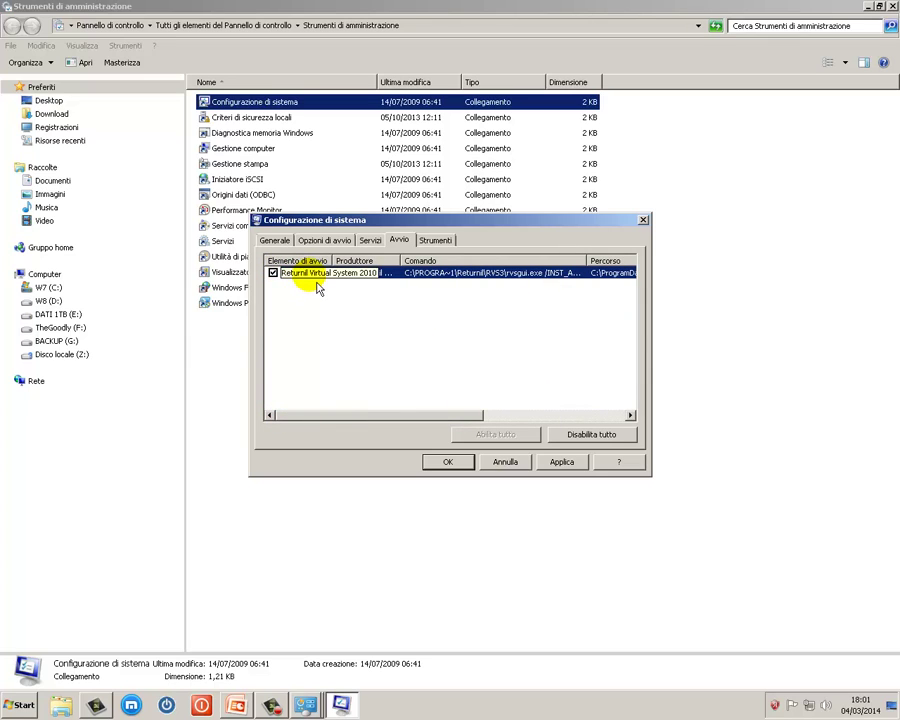
Step: Show the list of system tools and select the one that modifies the Controllo dell'account utente settings
left_click(440, 248)
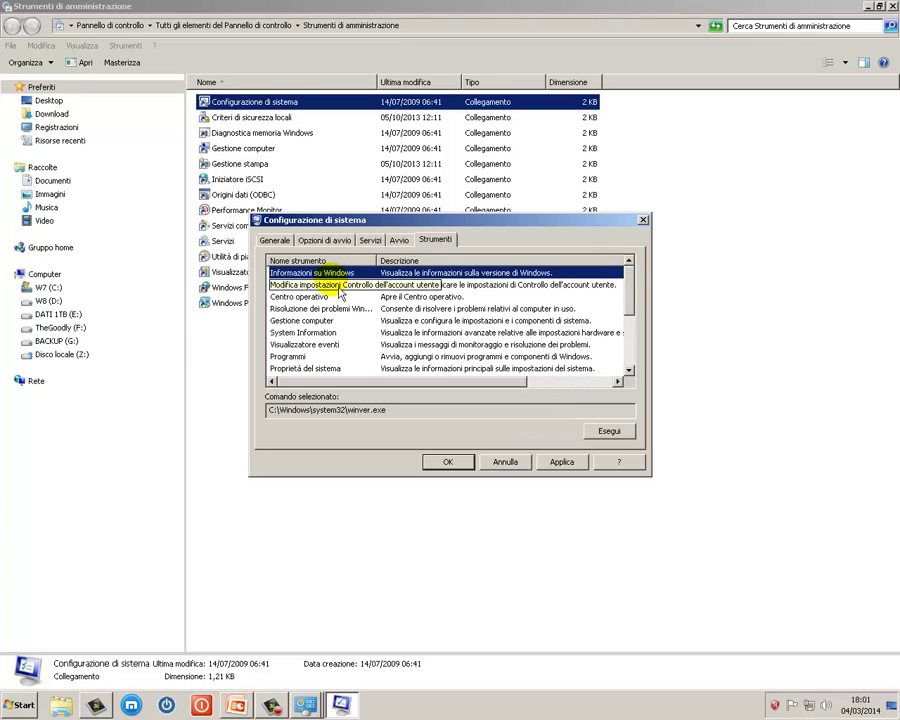
left_click(305, 285)
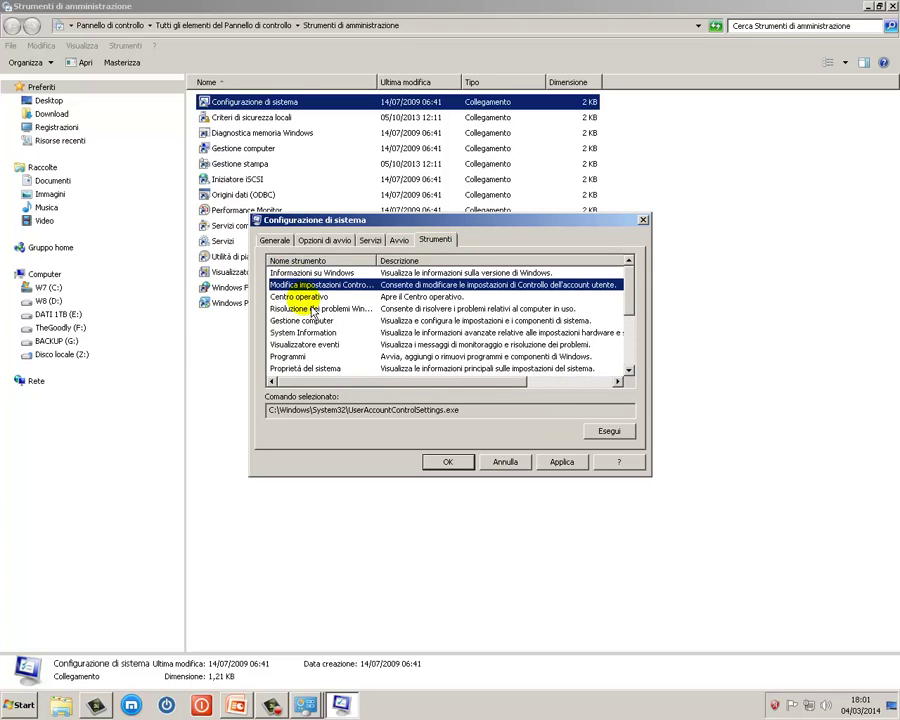
Step: Inspect the launch commands of several listed system tools, including Risoluzione dei problemi Windows, and highlight the System Information command path
left_click(300, 297)
left_click(312, 309)
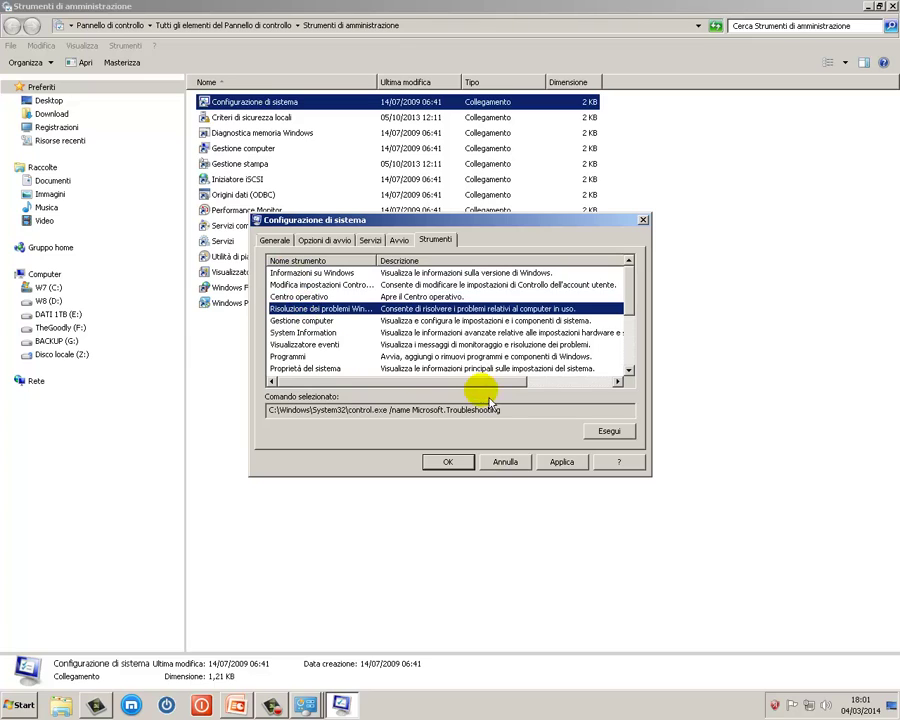
left_click(290, 344)
left_click(331, 336)
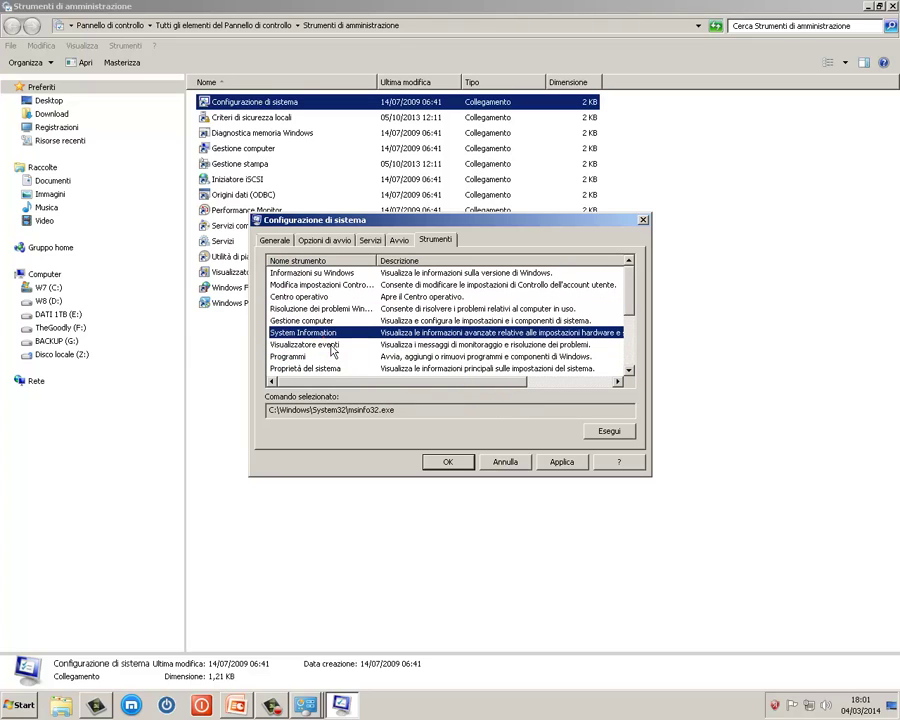
left_click(421, 418)
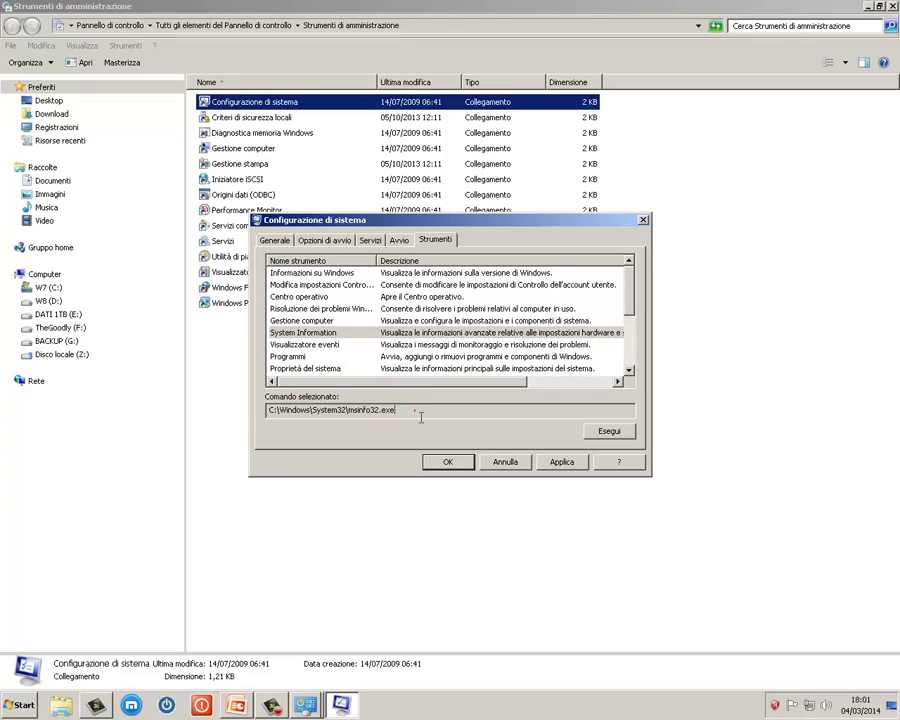
left_click_drag(421, 418, 266, 409)
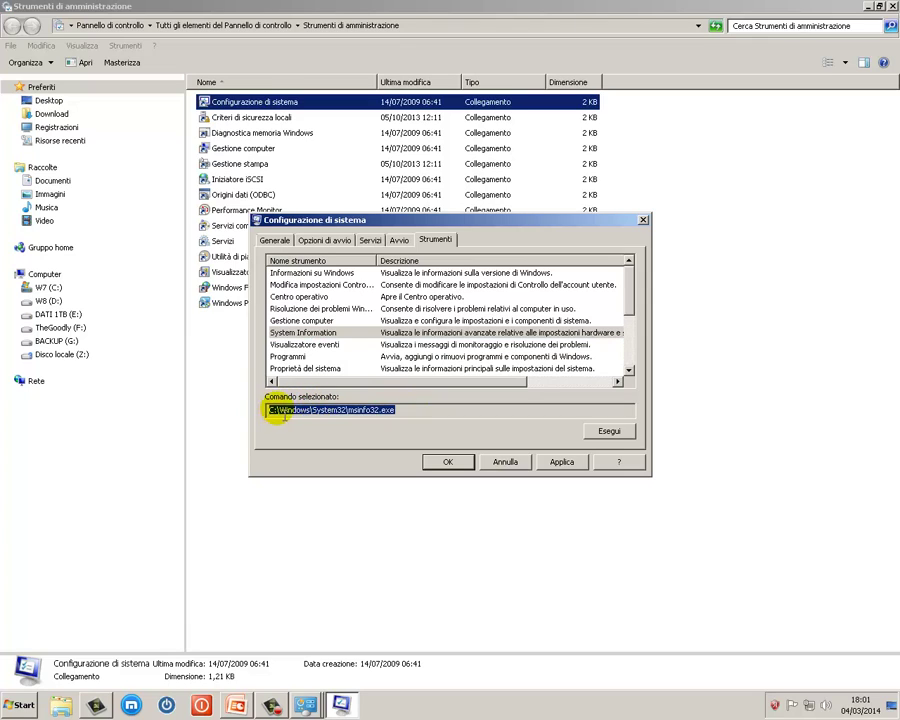
Step: Launch Centro operativo from the system tools list, and close both it and Configurazione di sistema
left_click(320, 273)
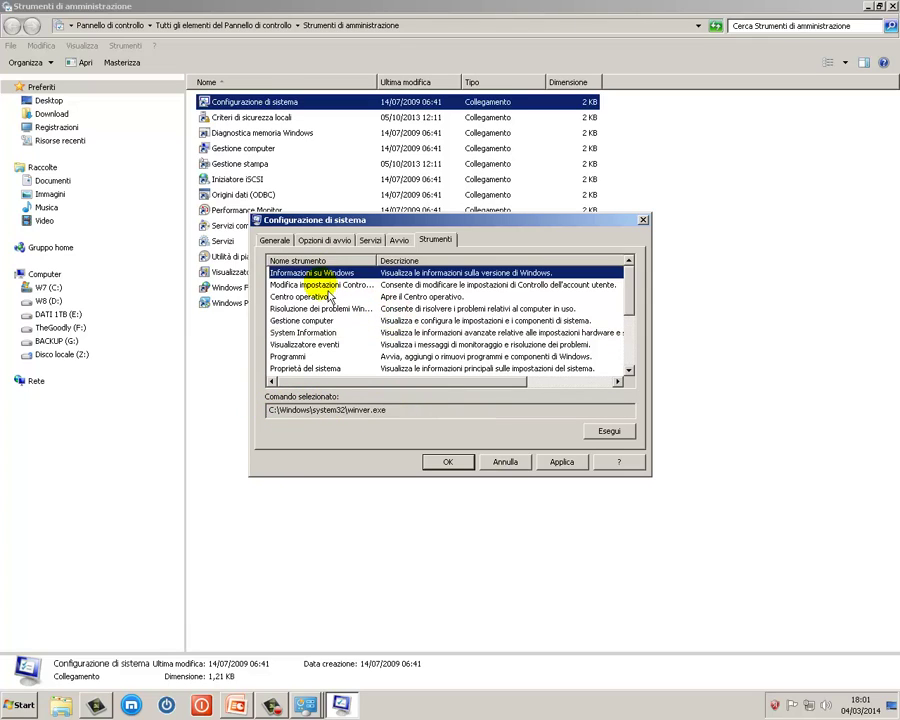
left_click(321, 285)
left_click(322, 297)
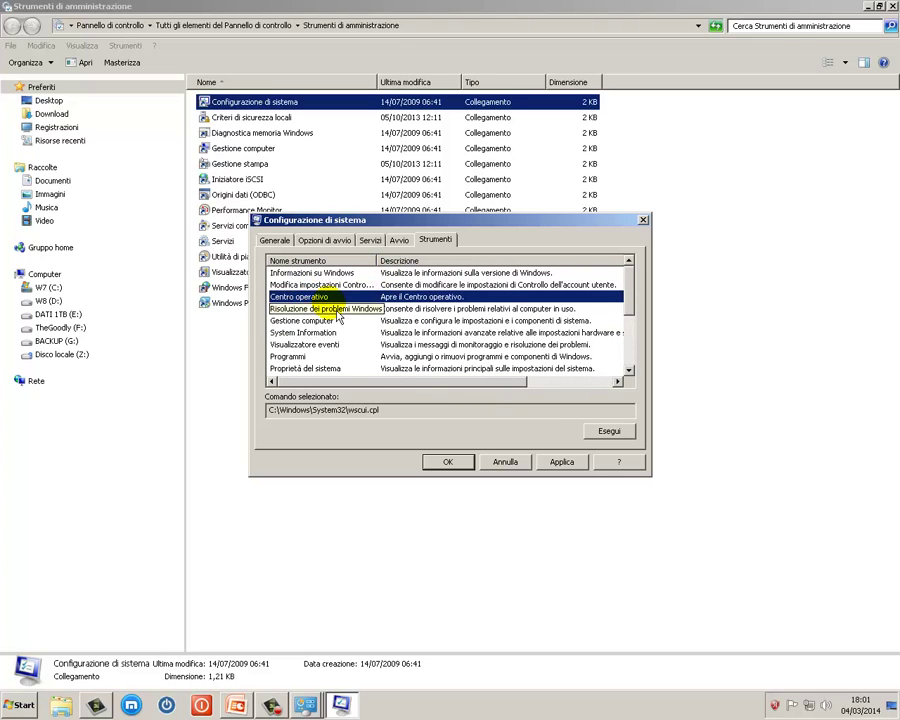
left_click(612, 441)
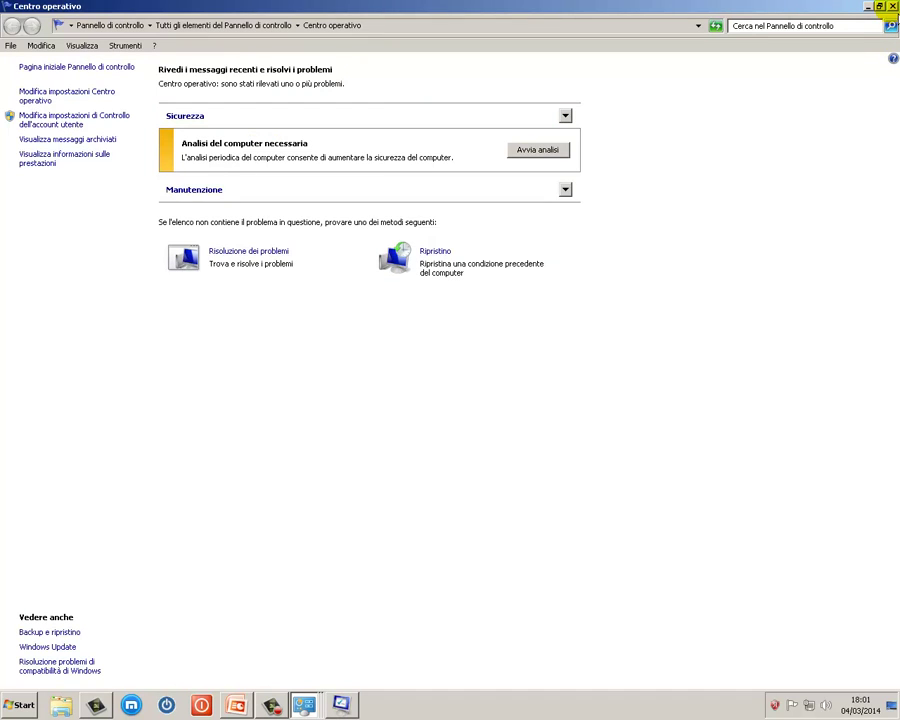
left_click(891, 6)
left_click(484, 458)
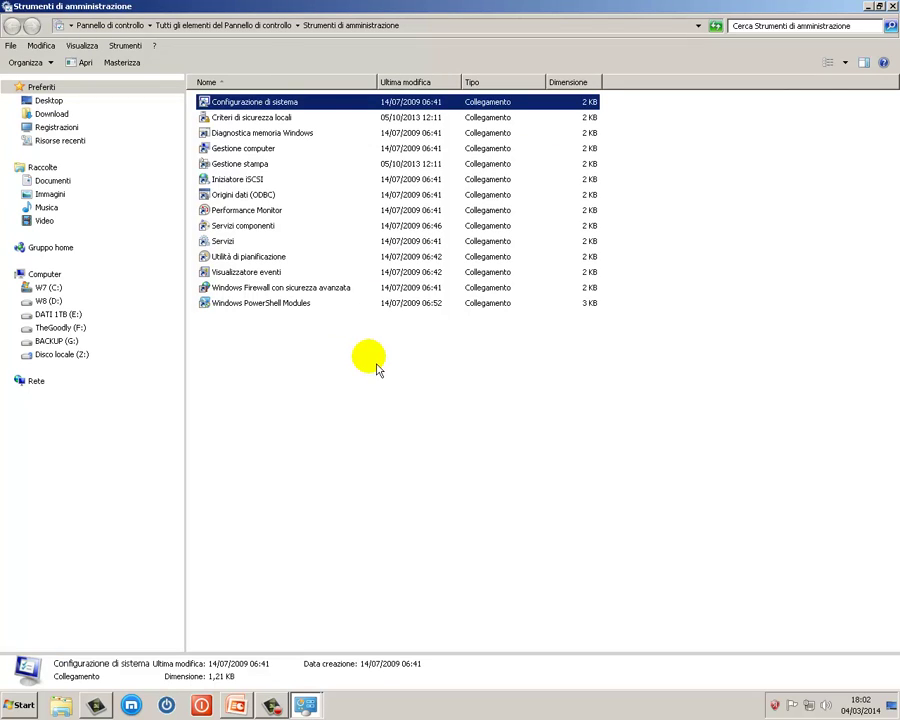
Step: Open Diagnostica memoria Windows to view its memory check options, and cancel it
double_click(265, 135)
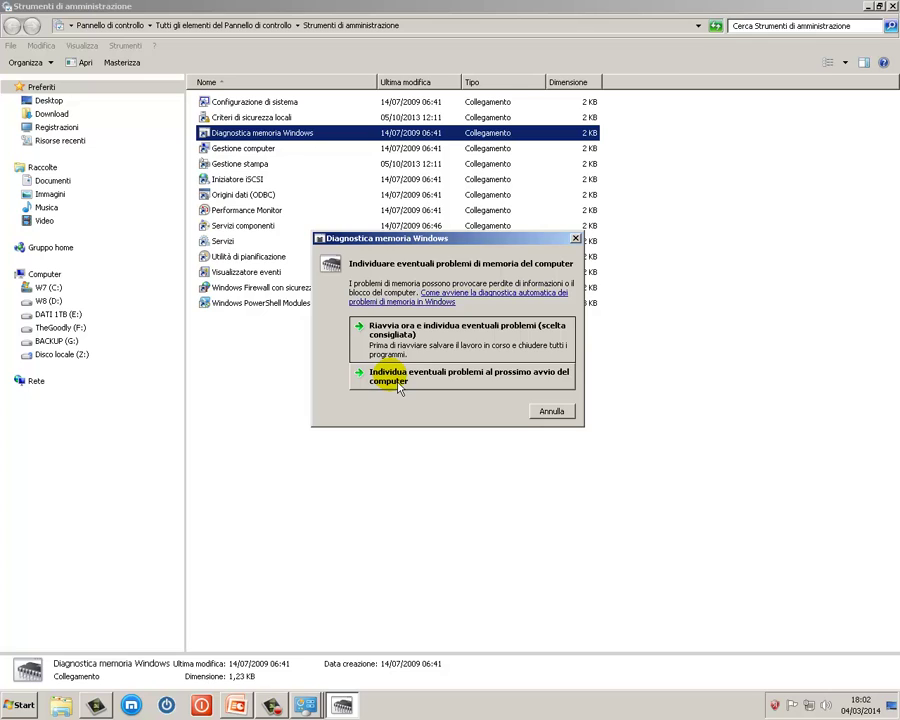
left_click(566, 412)
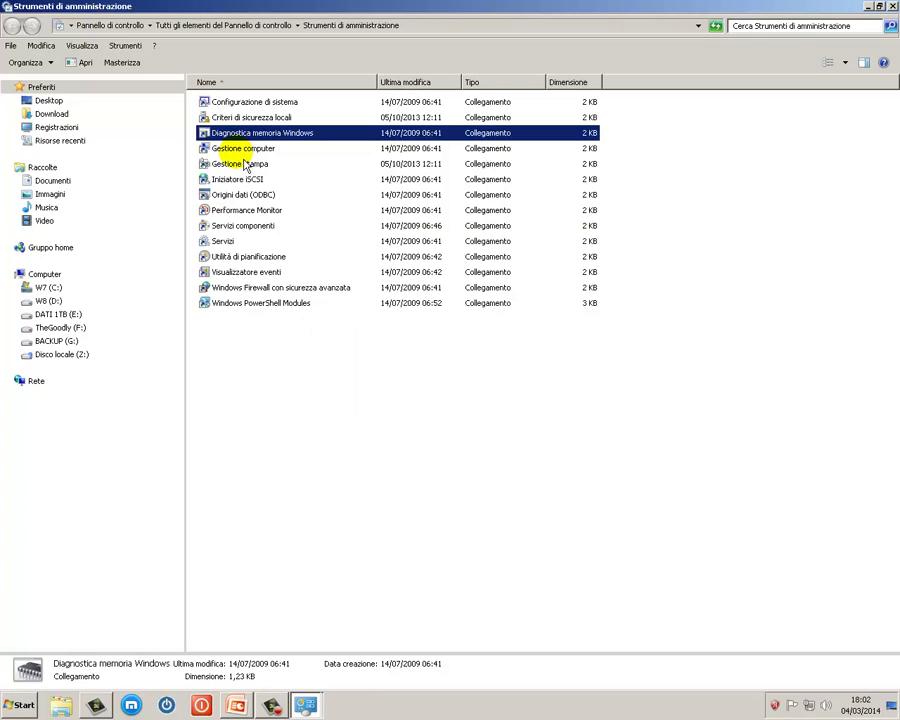
Step: Open Gestione computer in a maximized window and show Gestione disco
left_click(243, 154)
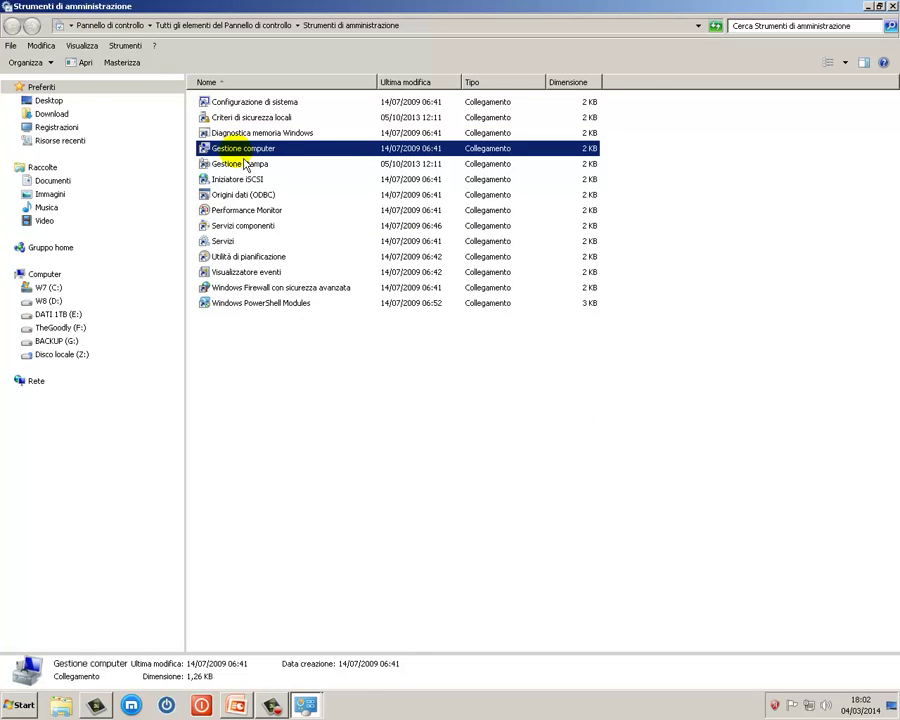
double_click(243, 152)
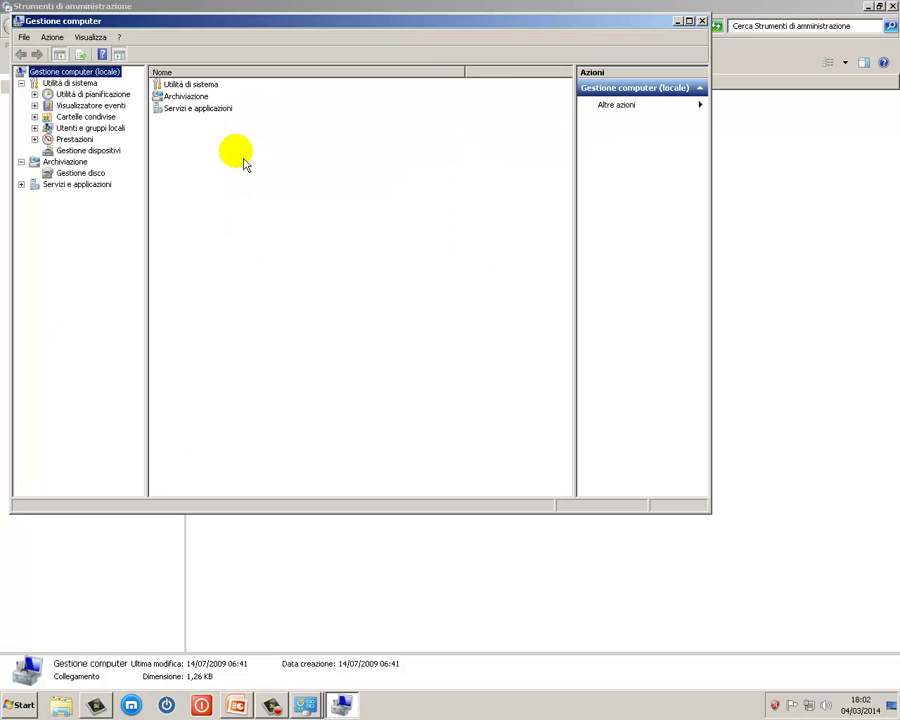
left_click(690, 21)
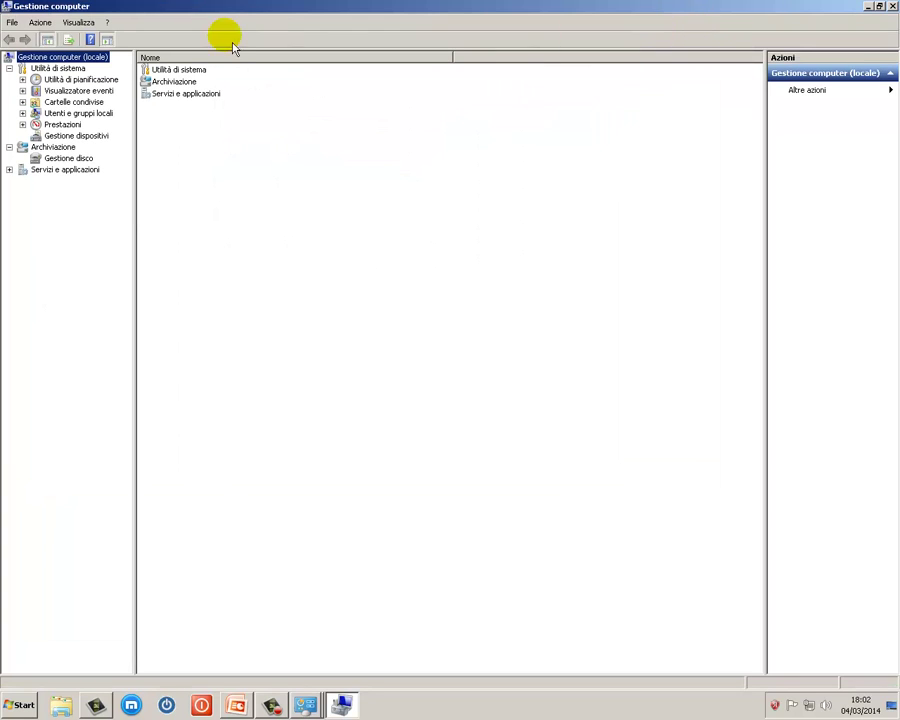
left_click(70, 161)
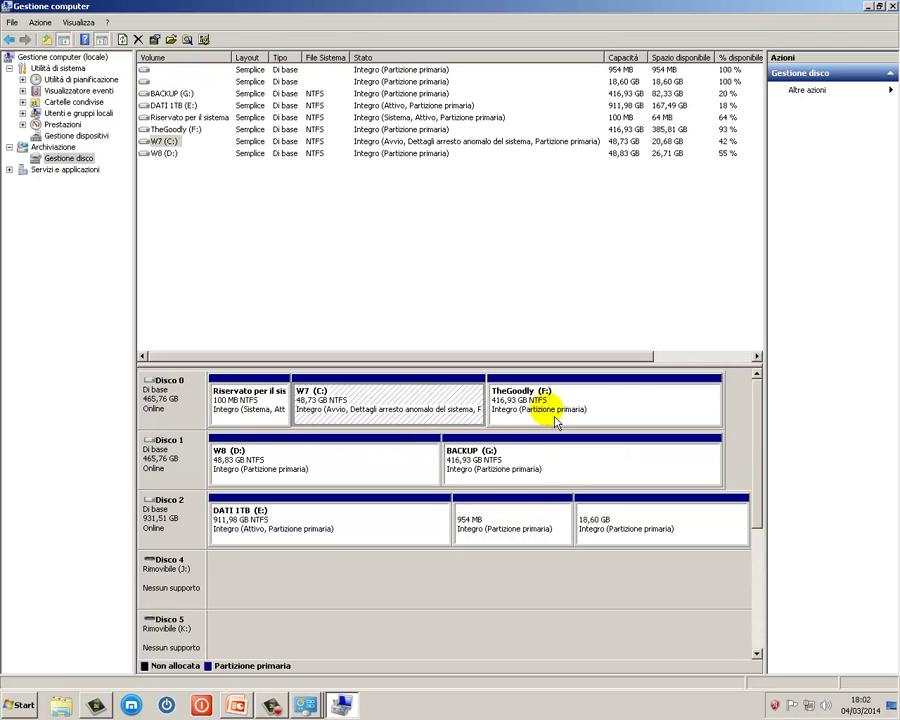
Step: Examine the partitions on Disco 0, Disco 1 and Disco 2 and how they correspond to the volume list
left_click(549, 422)
left_click(535, 473)
left_click(363, 461)
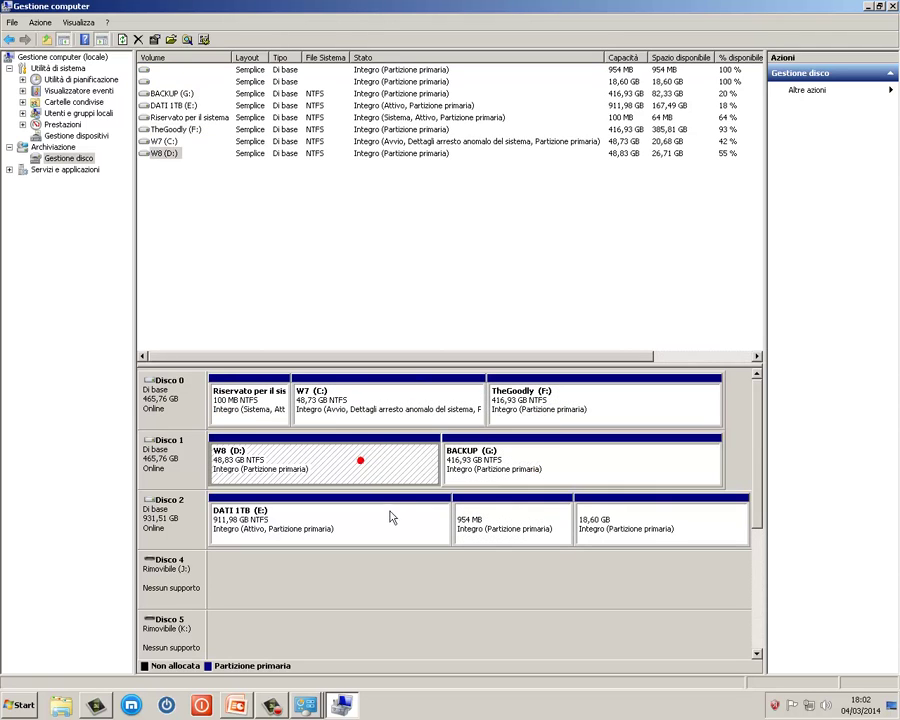
left_click(395, 516)
left_click(484, 517)
left_click(625, 525)
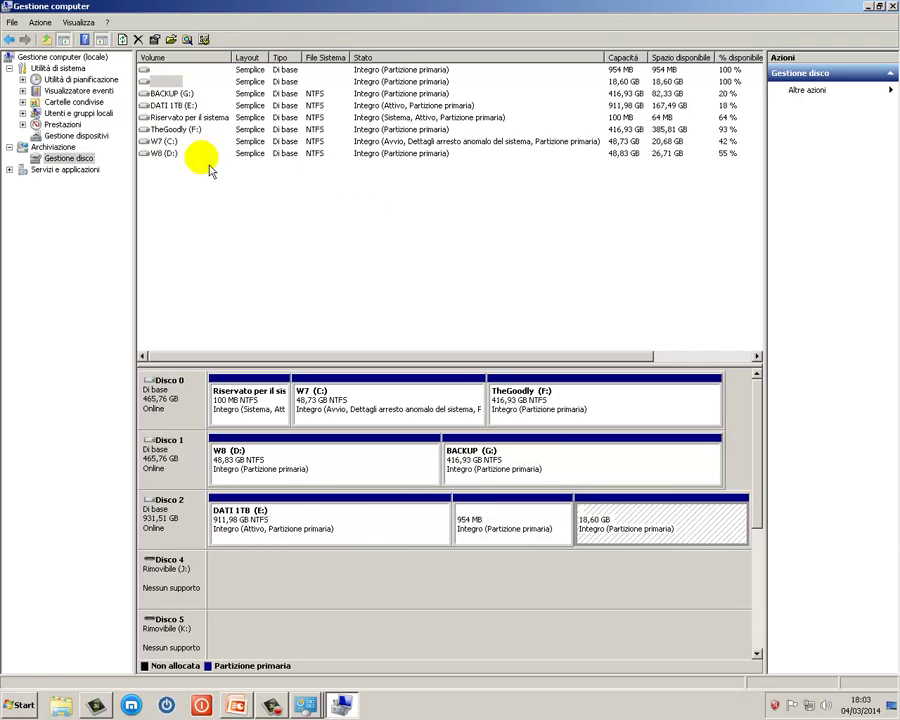
left_click(158, 155)
left_click(165, 144)
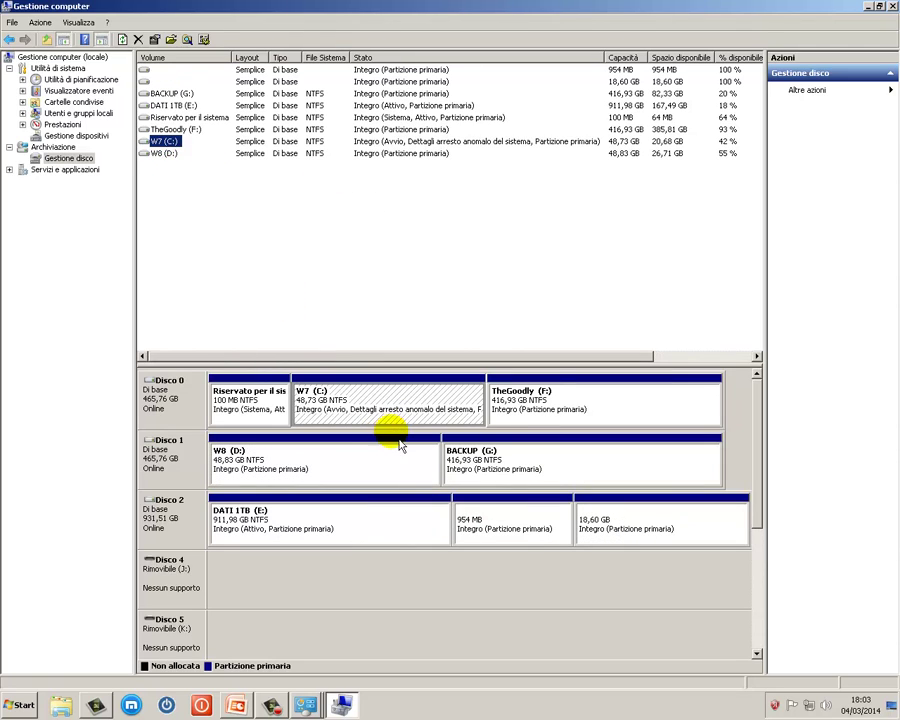
Step: Explore the contents of the TheGoodly (F:) volume on Disco 0 and close its folder window
left_click(518, 410)
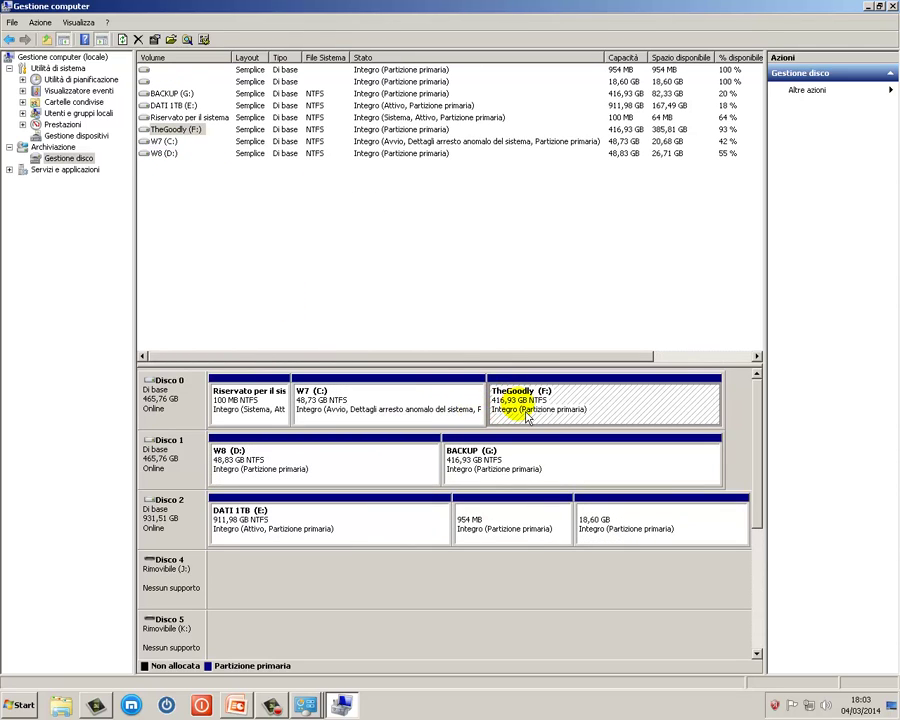
right_click(521, 406)
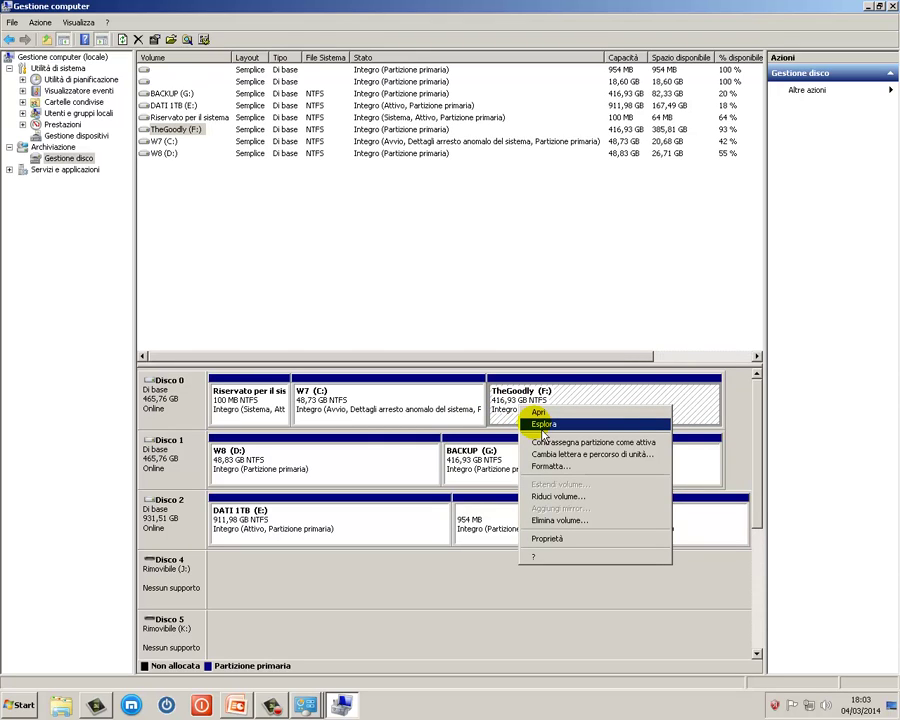
left_click(542, 426)
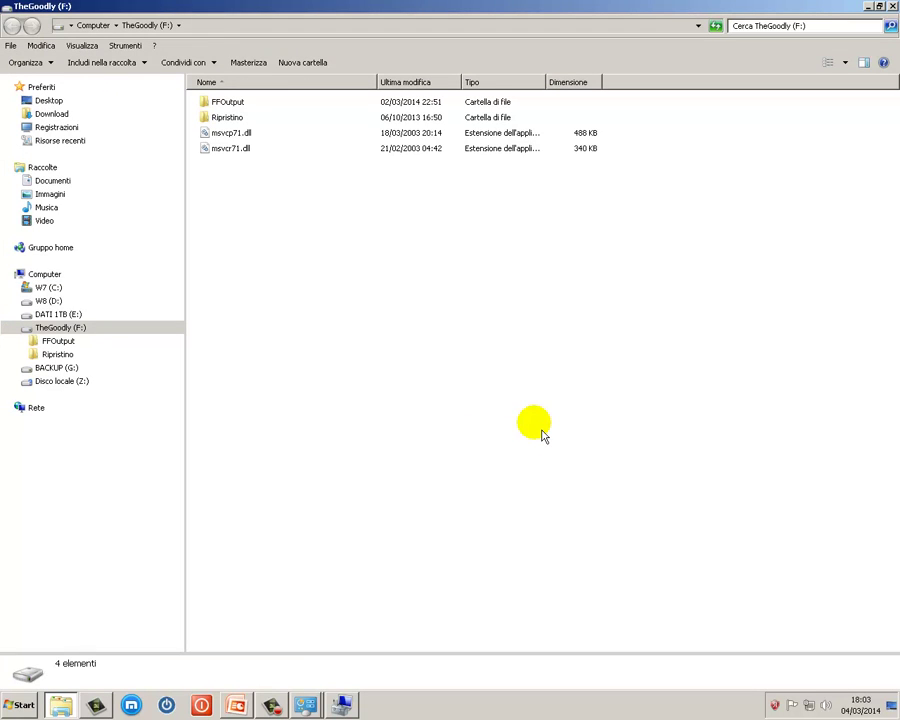
left_click(892, 6)
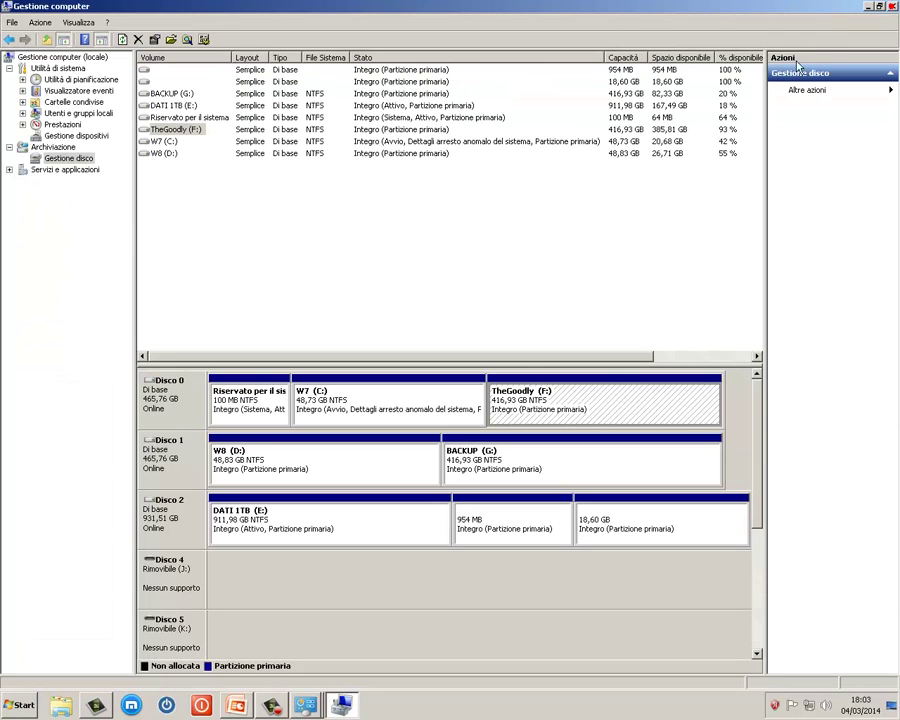
Step: Review the volume operations offered for TheGoodly (F:) and W8 (D:) without running any, and close Gestione computer
right_click(517, 398)
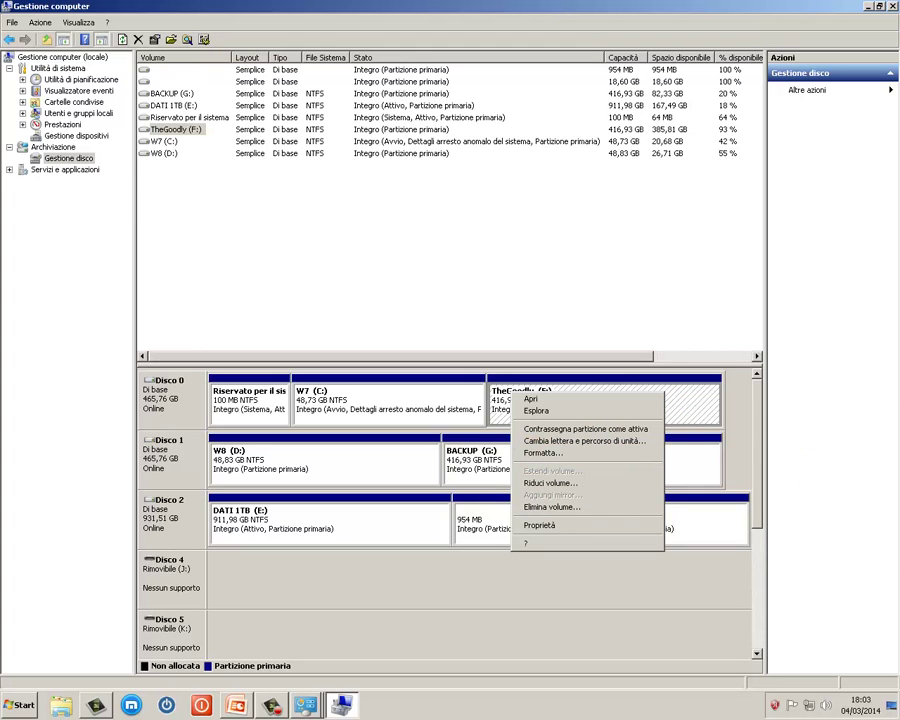
key("Escape")
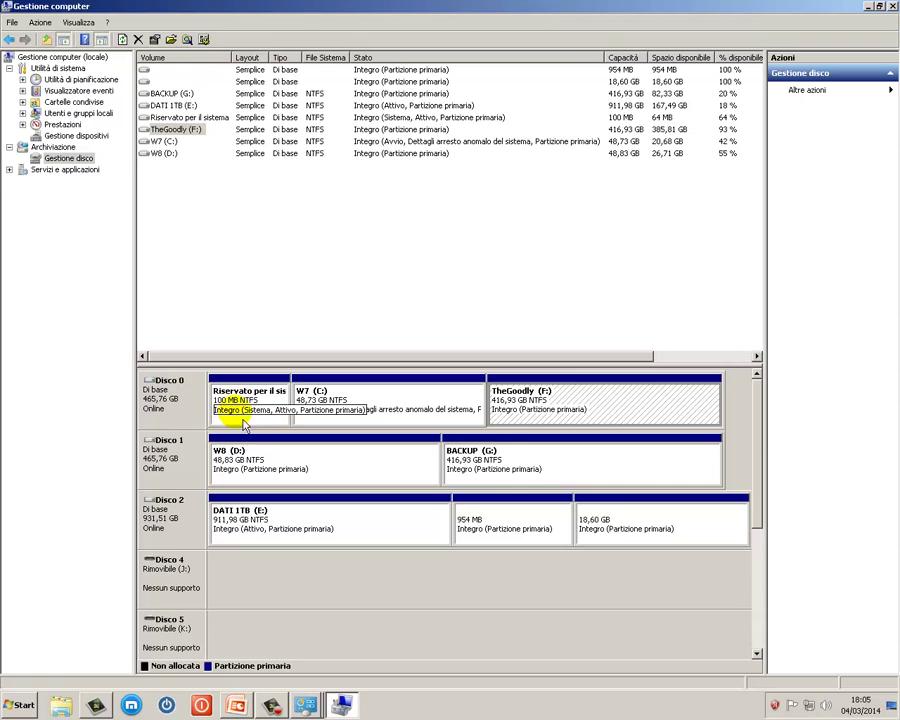
left_click(312, 404)
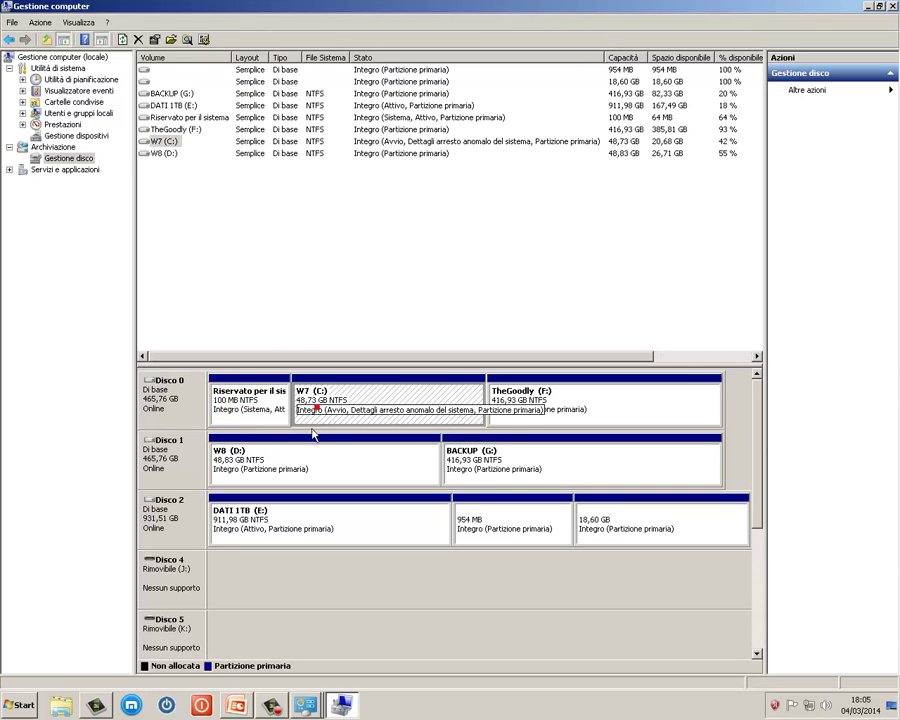
left_click(295, 453)
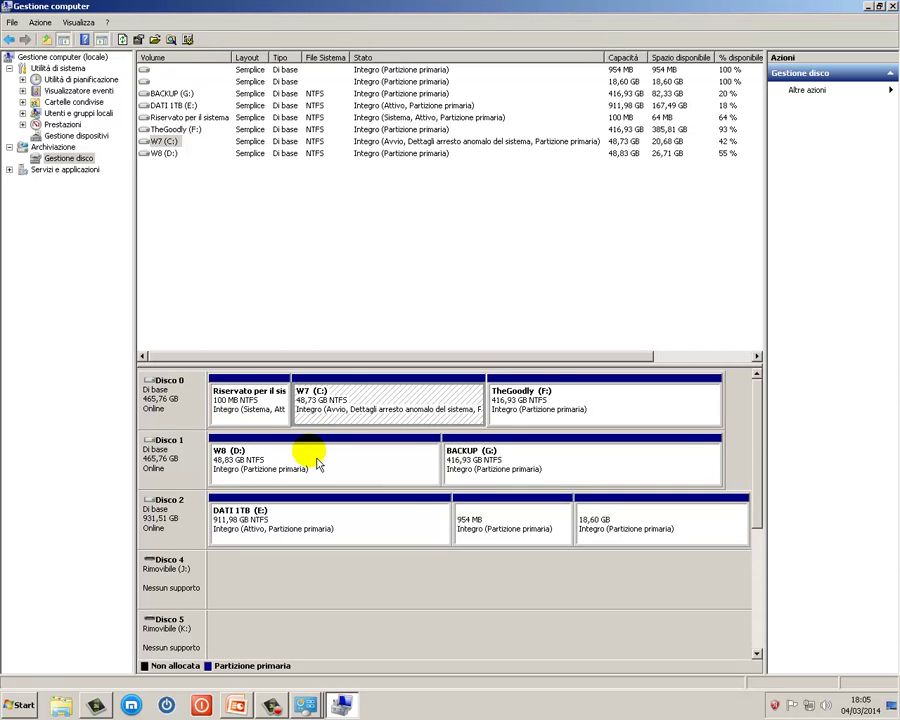
right_click(316, 457)
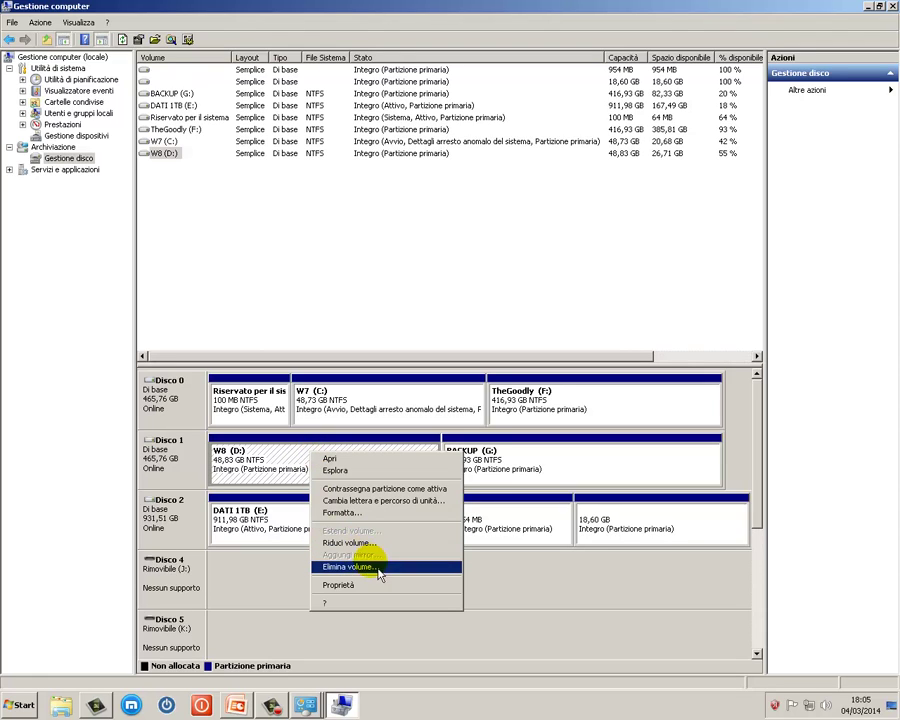
left_click(245, 475)
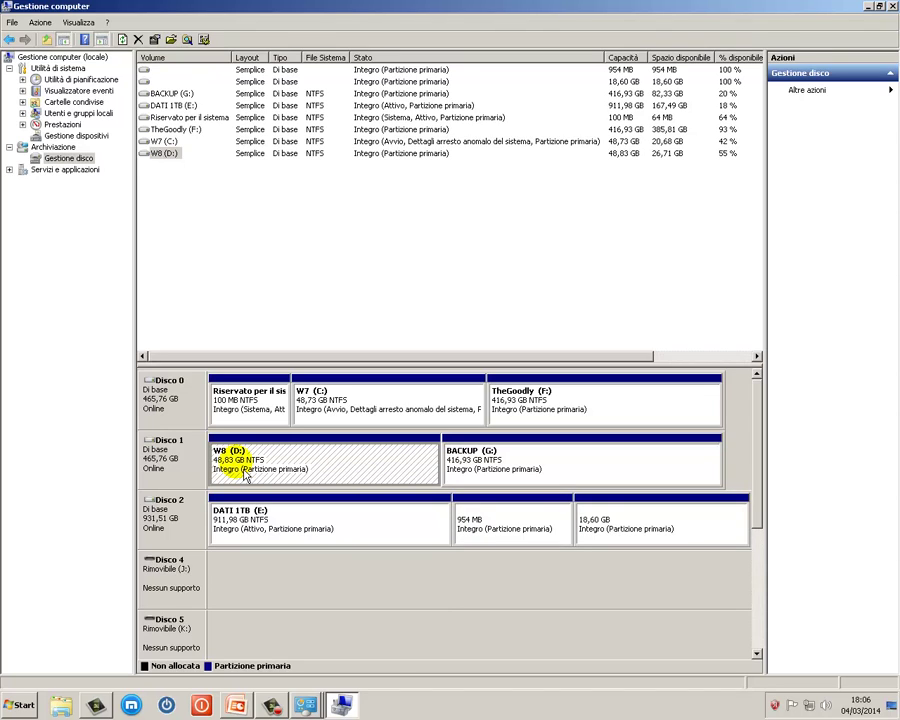
left_click(560, 420)
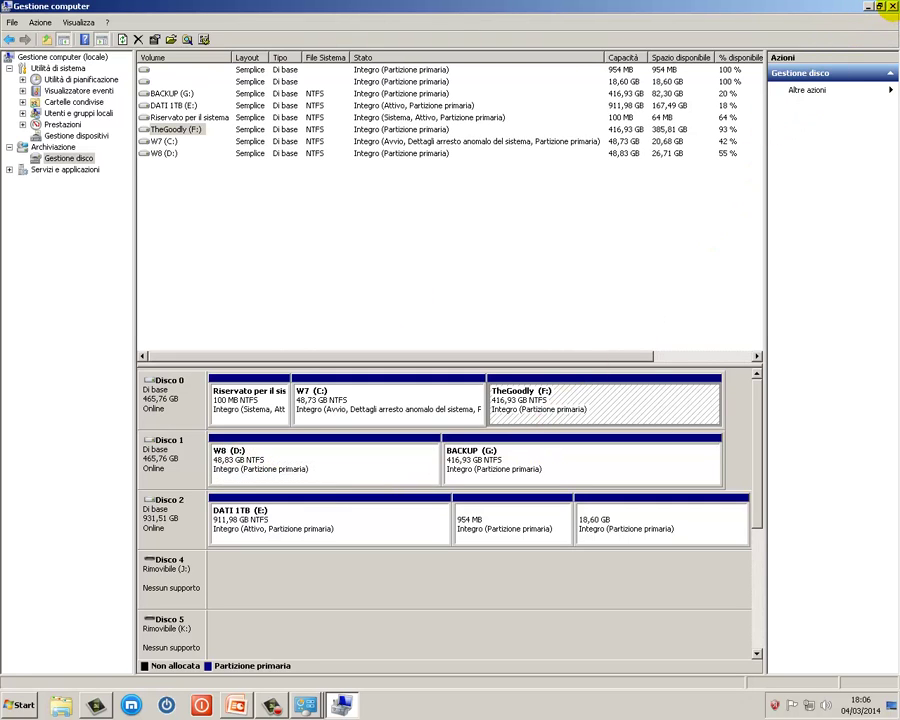
left_click(891, 7)
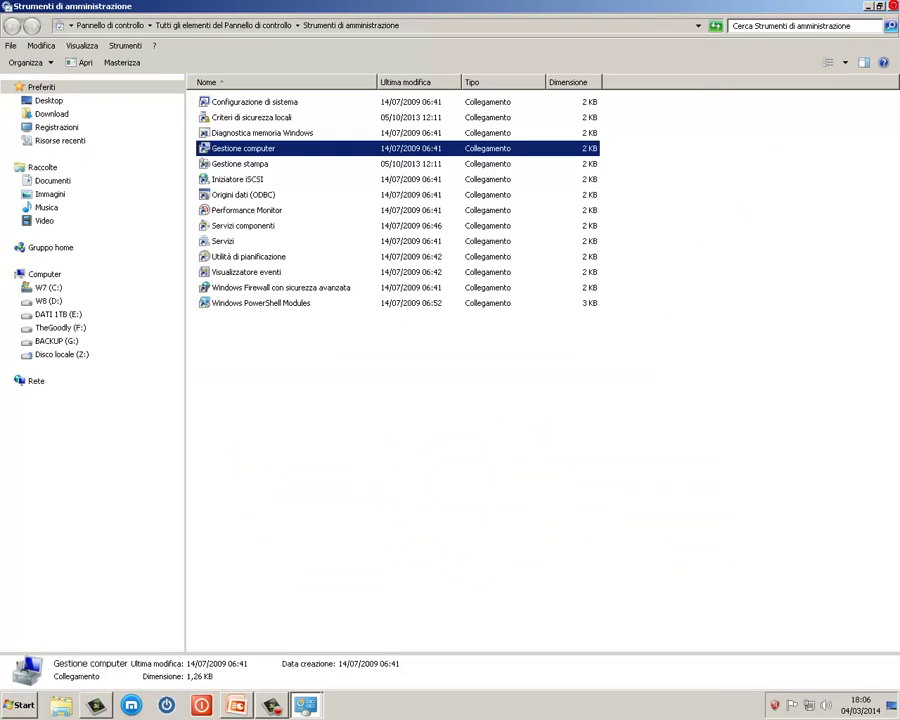
Step: Open Gestione stampa in a maximized window and list all printers under the custom filters
double_click(230, 168)
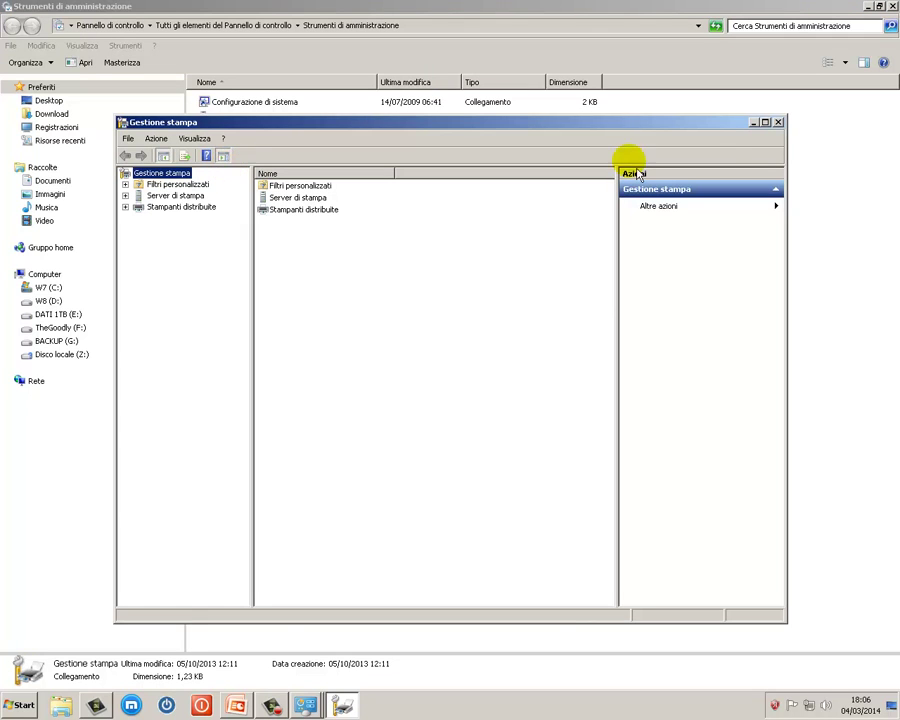
left_click(765, 122)
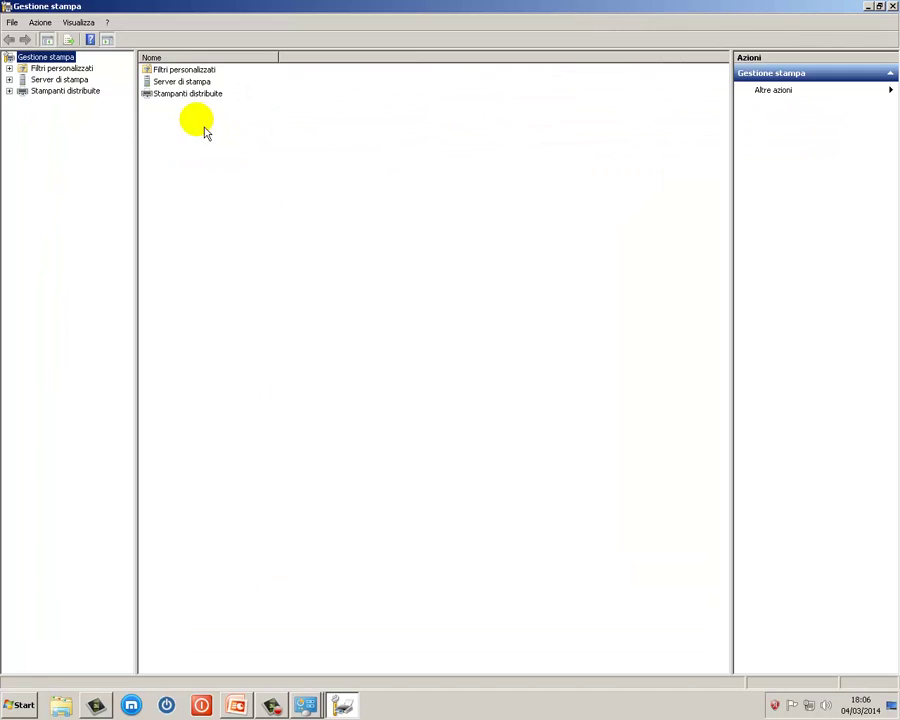
left_click(9, 68)
left_click(62, 81)
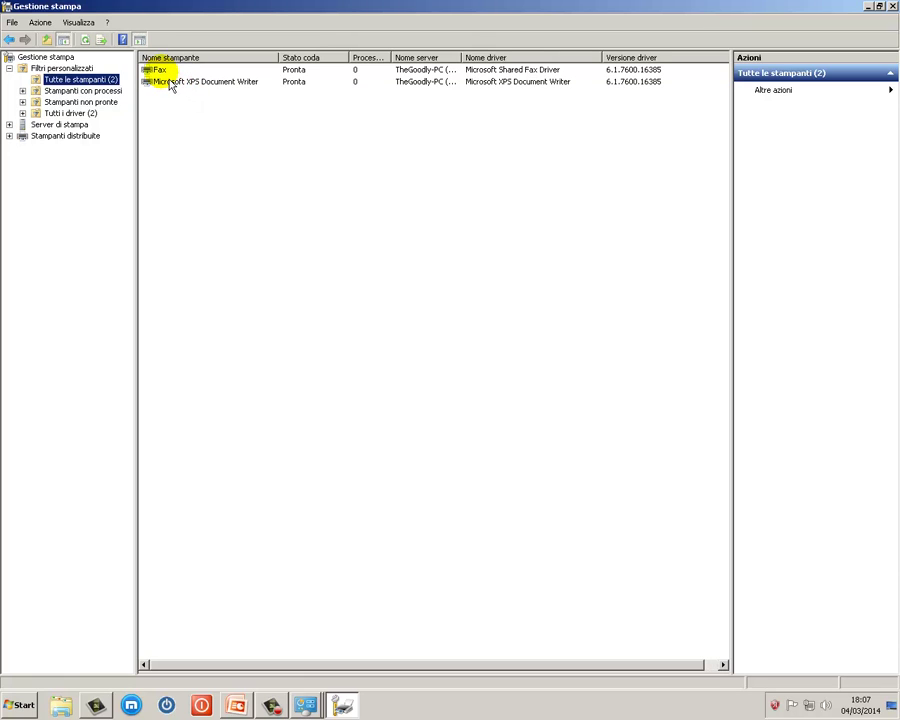
Step: Select the Fax printer and the Microsoft XPS Document Writer in turn, and review the operations offered for the latter
left_click(167, 74)
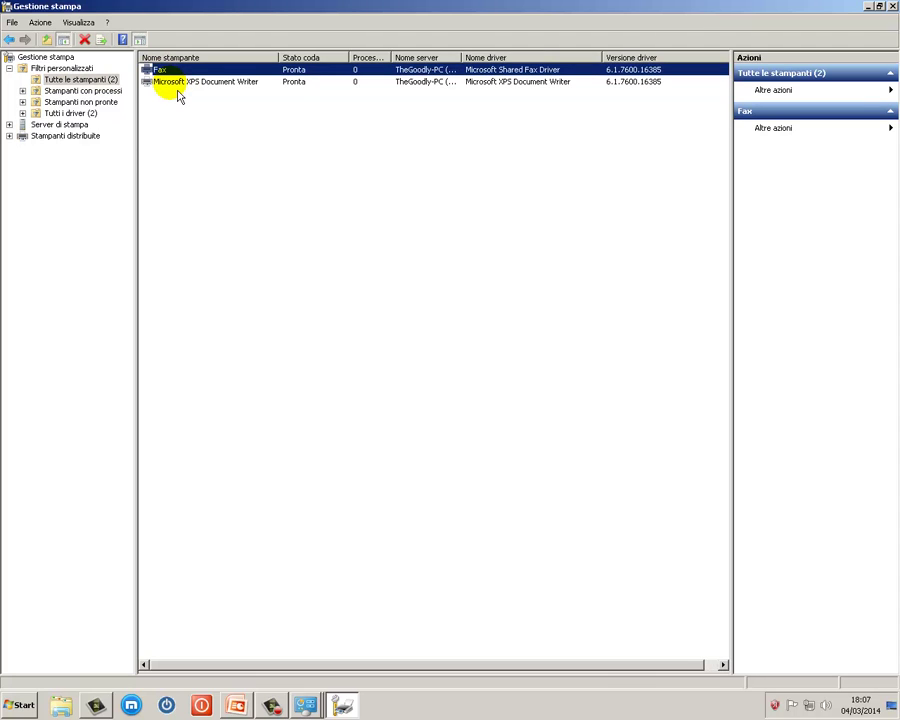
left_click(178, 86)
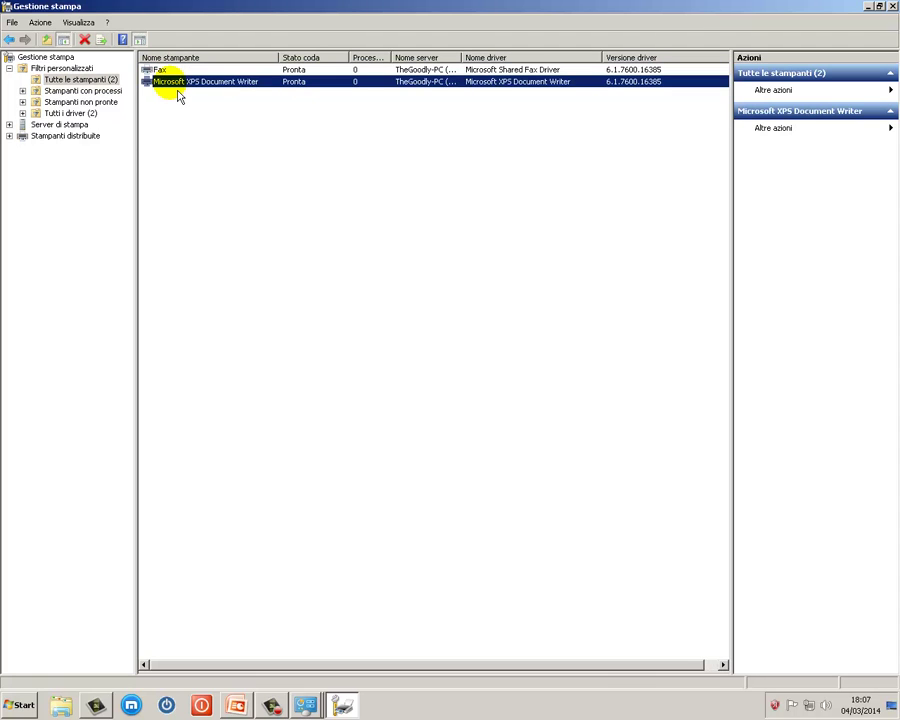
right_click(178, 95)
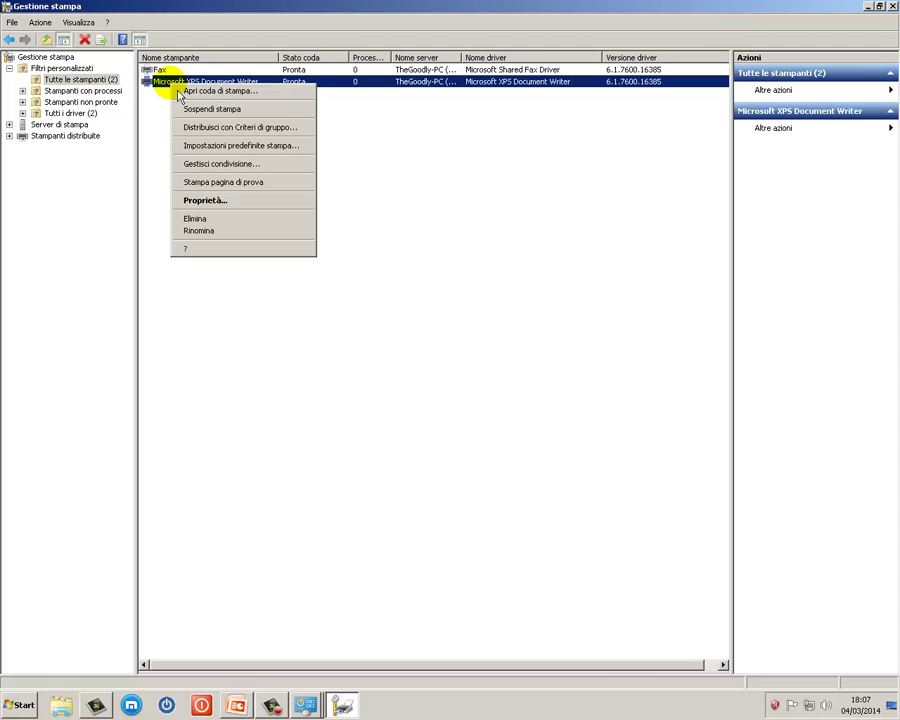
Step: Review the Fax printer's general properties and printing preferences, and close both dialogs without changing anything
right_click(160, 71)
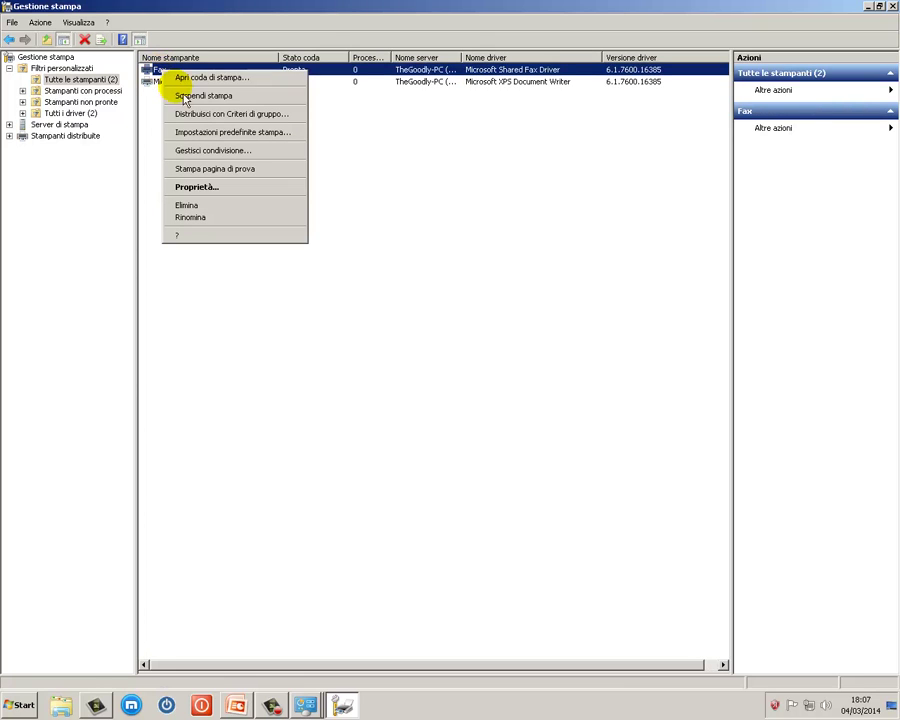
left_click(209, 191)
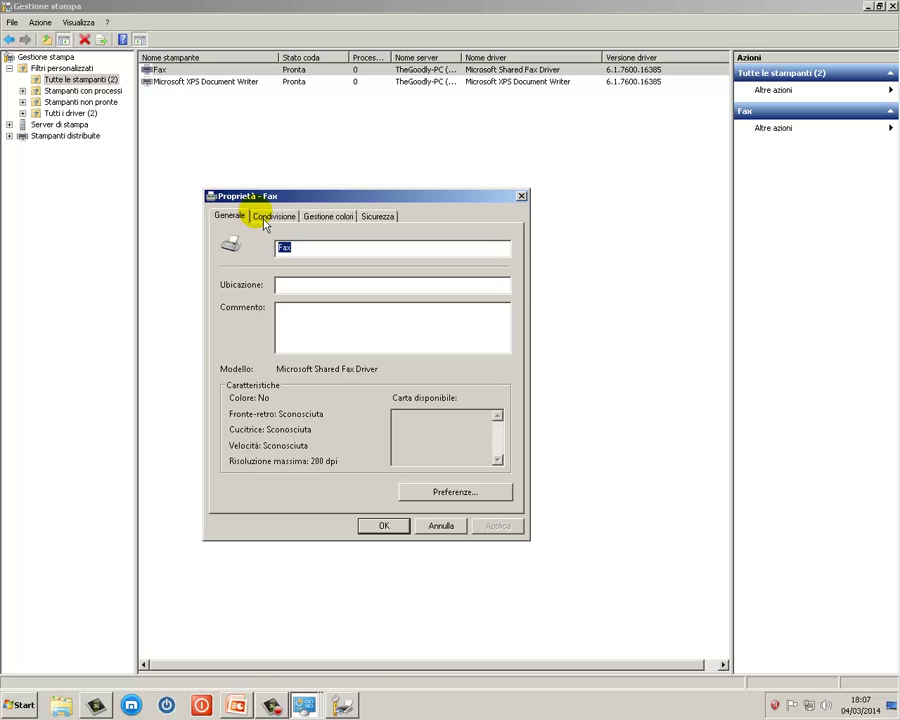
left_click(465, 503)
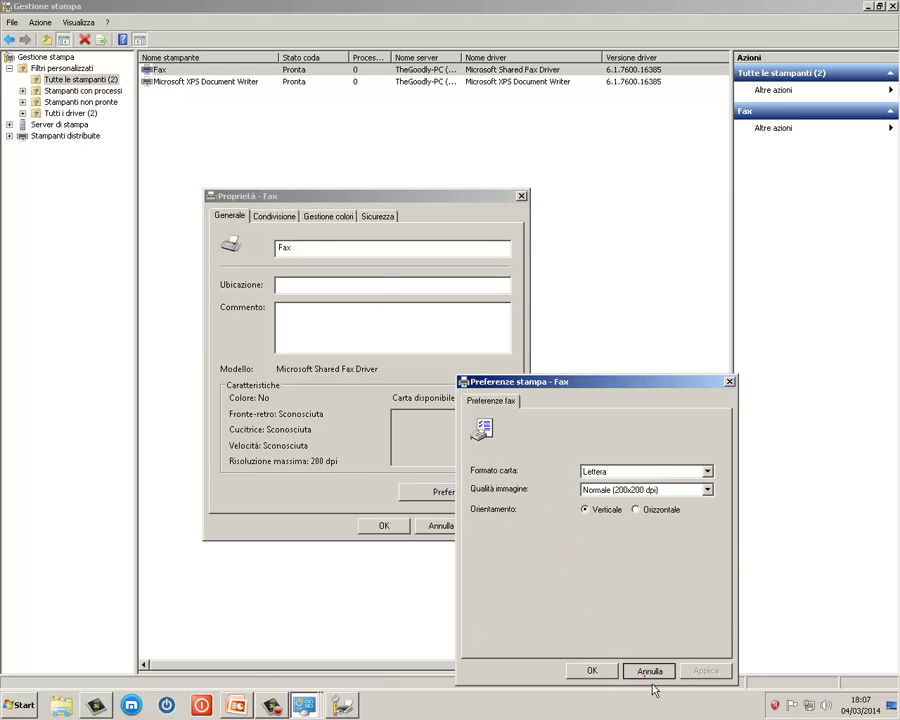
left_click(650, 671)
left_click(438, 528)
Step: Open the properties of Microsoft XPS Document Writer and review its layout and XPS document printing preferences, cancelling without changes
left_click(220, 82)
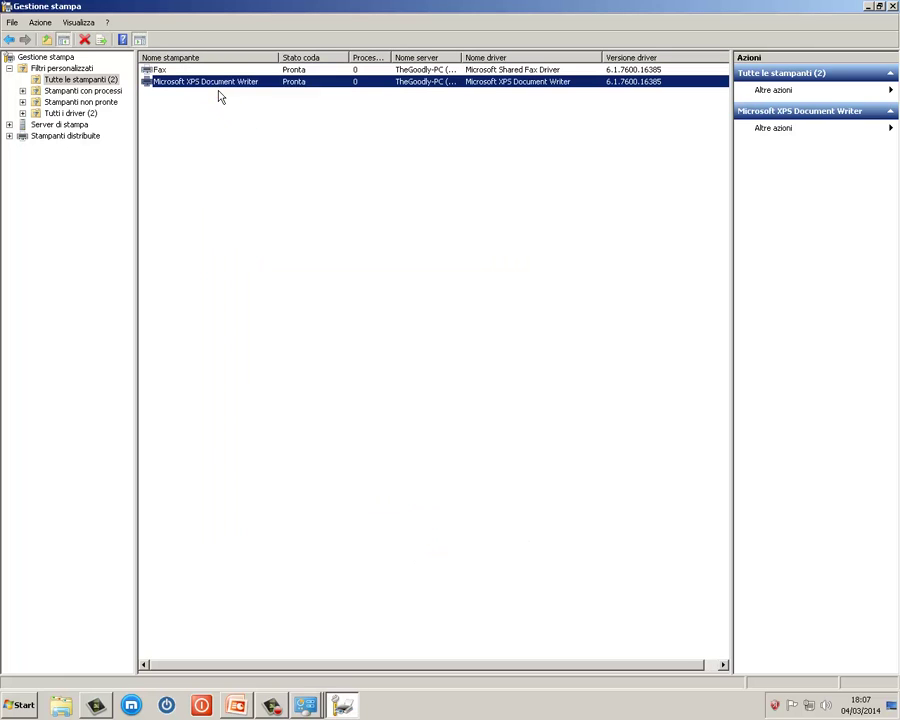
right_click(210, 82)
left_click(244, 201)
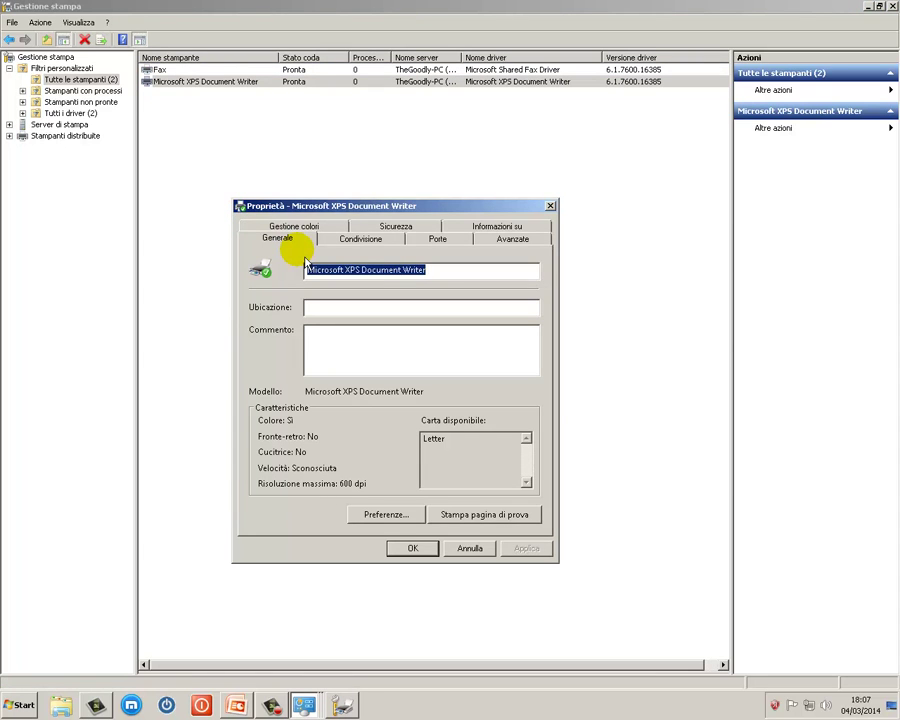
left_click(401, 518)
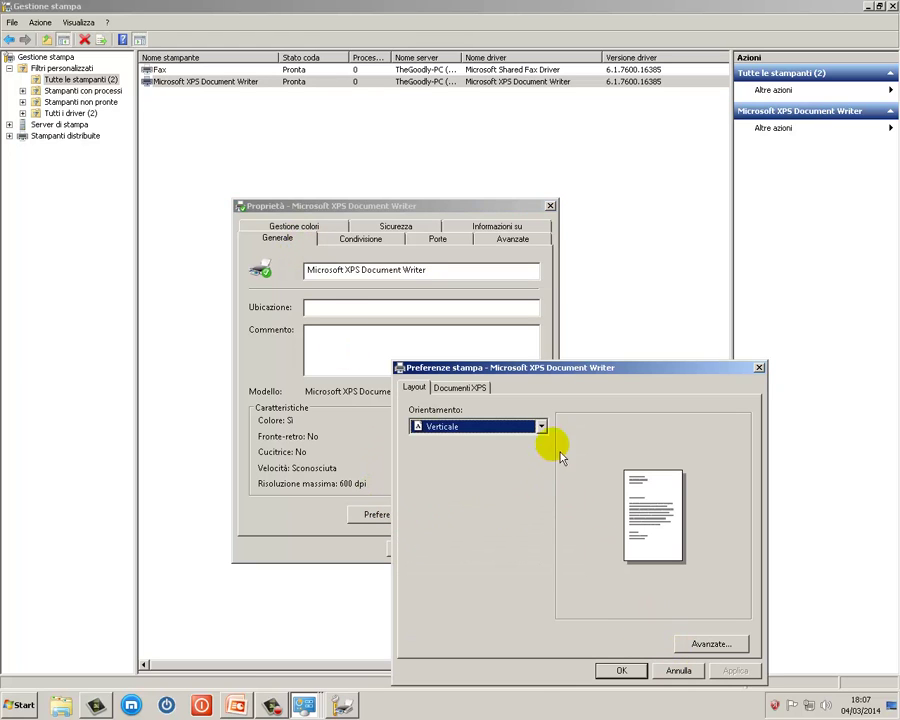
left_click(463, 388)
left_click(676, 670)
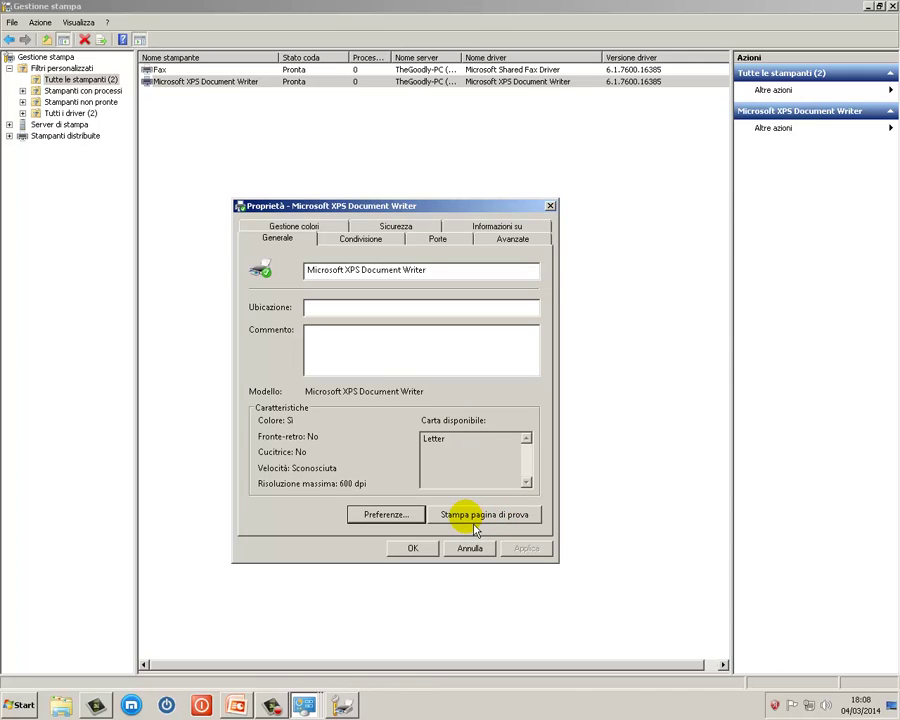
Step: Examine the sharing, port and advanced settings of Microsoft XPS Document Writer
left_click(363, 244)
left_click(453, 247)
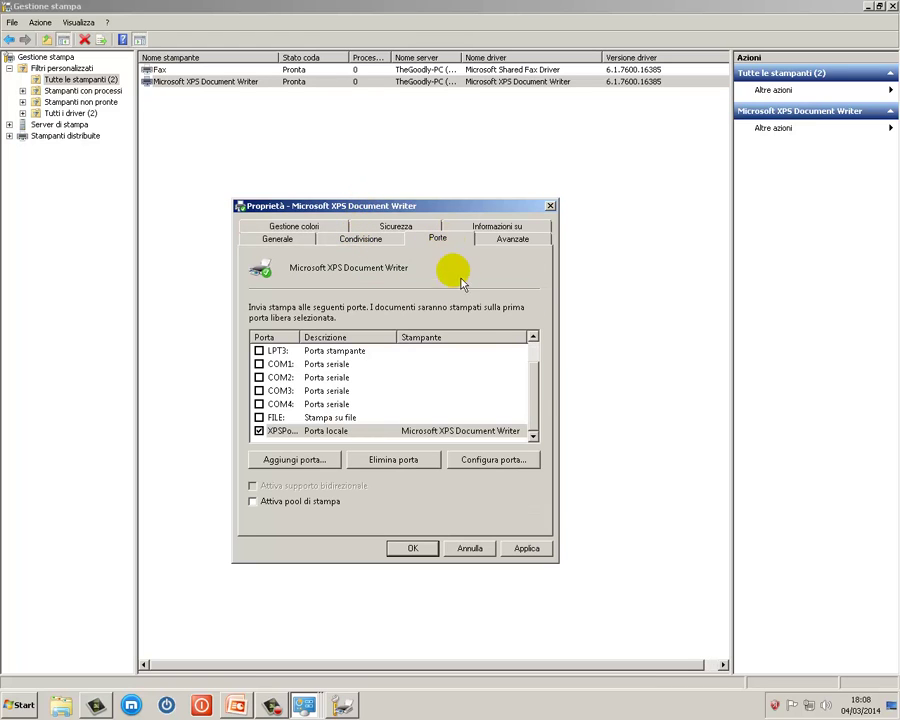
mouse_move(540, 400)
left_mouse_down()
mouse_move(540, 371)
mouse_move(540, 410)
left_mouse_up()
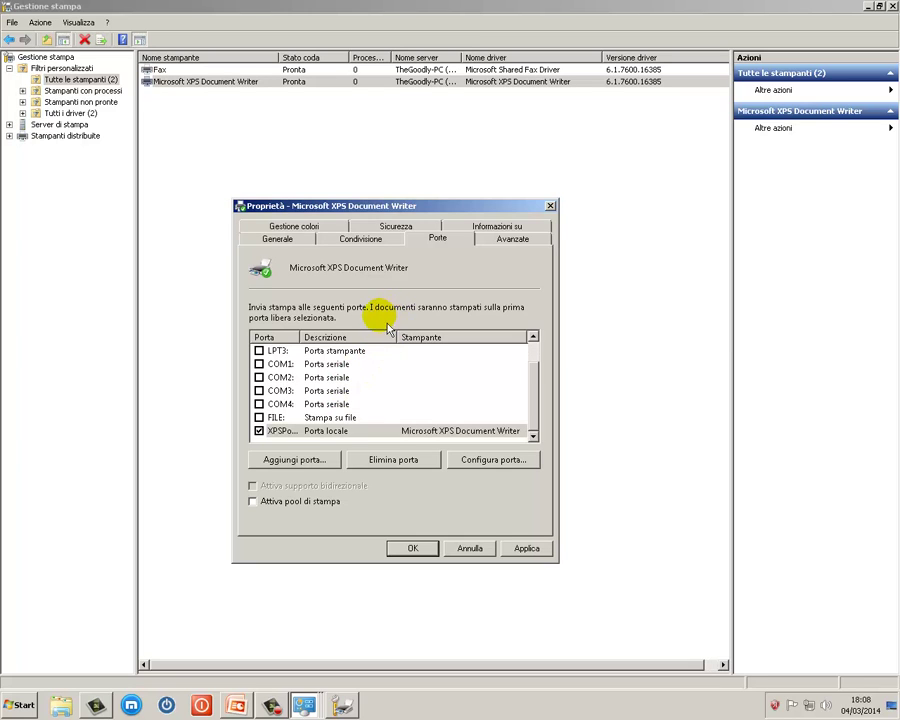
left_click(506, 242)
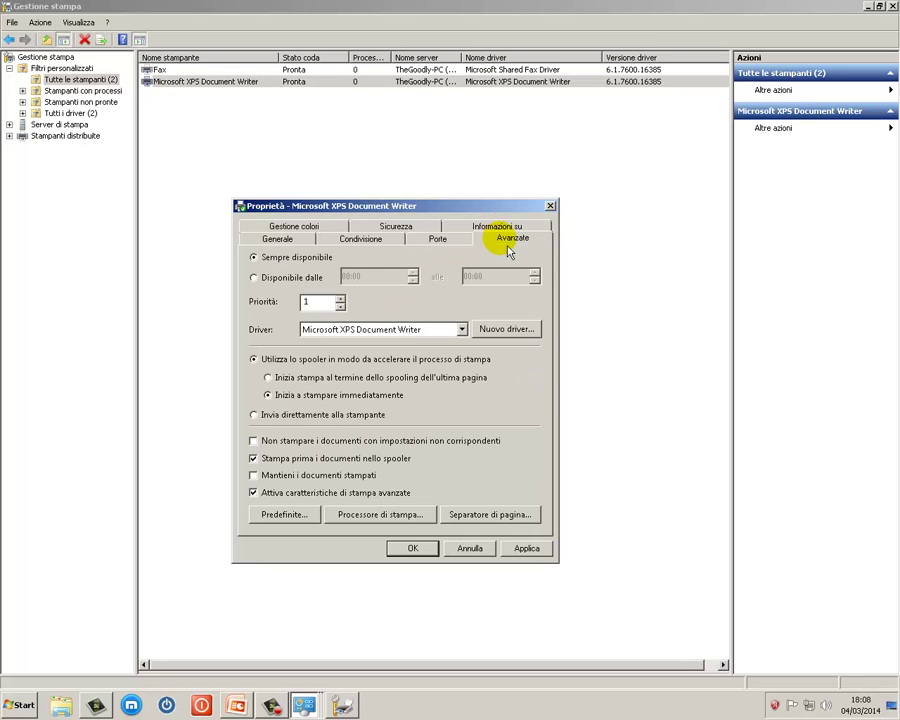